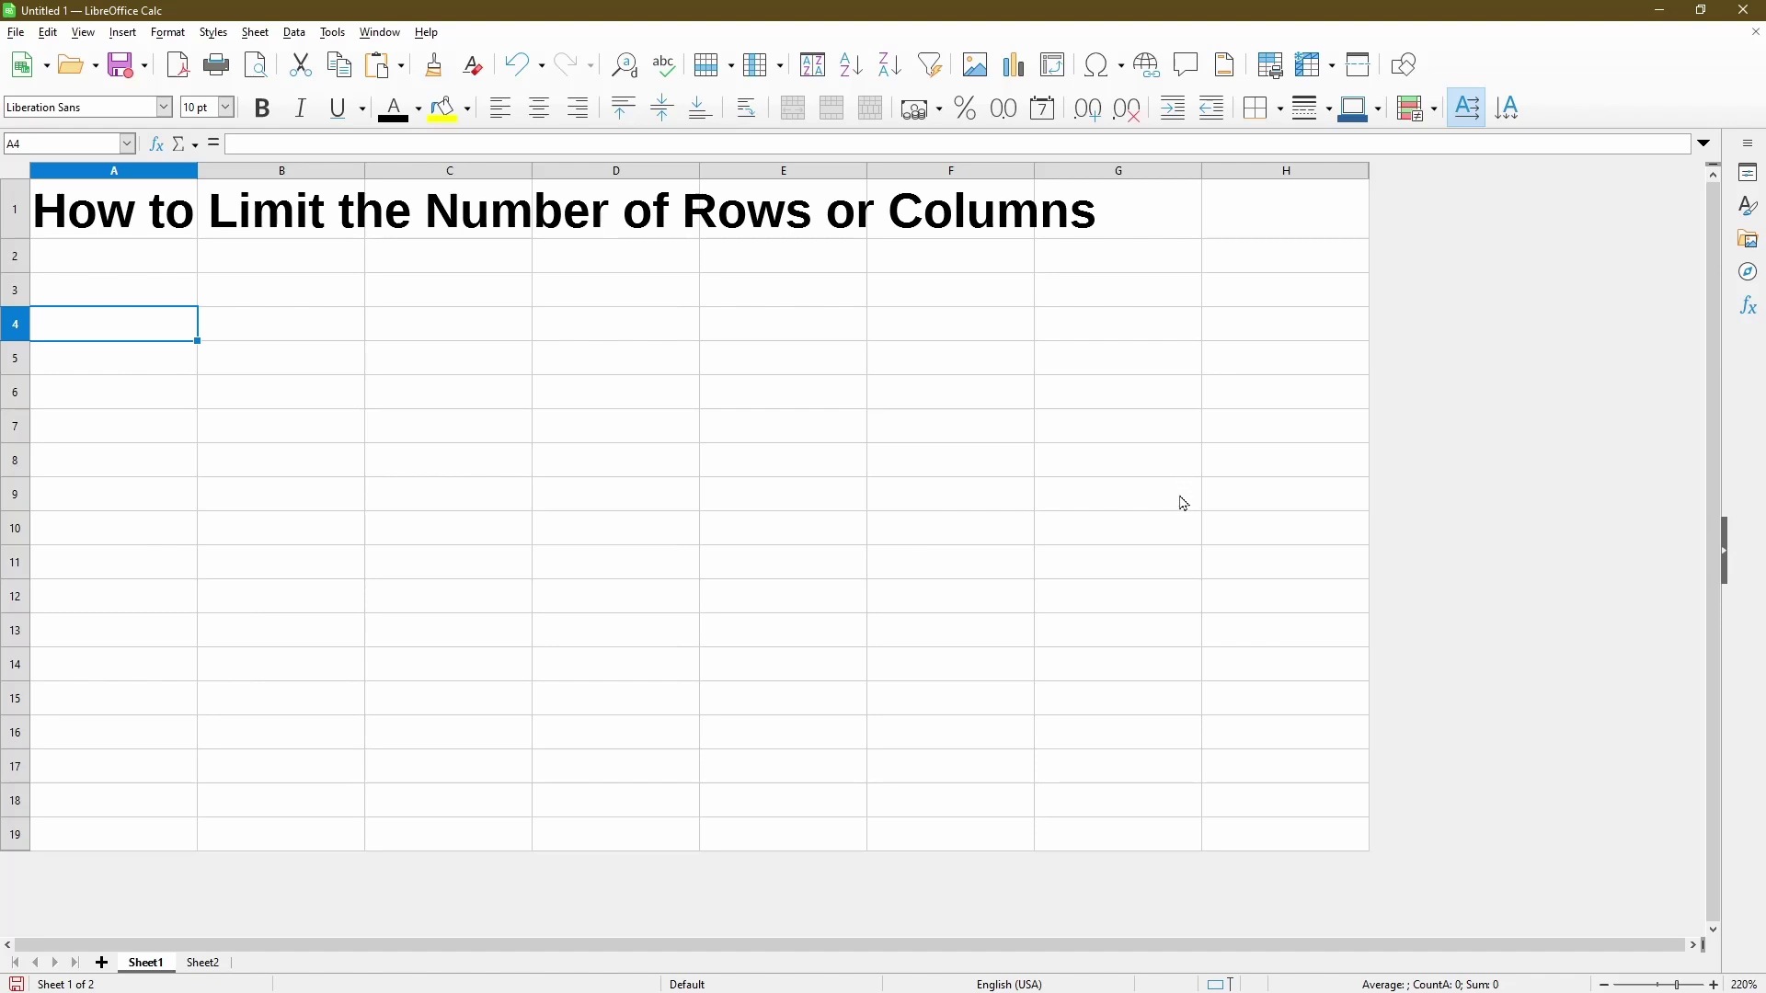
Step: Check the first sheet's extent by jumping to column XFD and column E's last row
click(1274, 329)
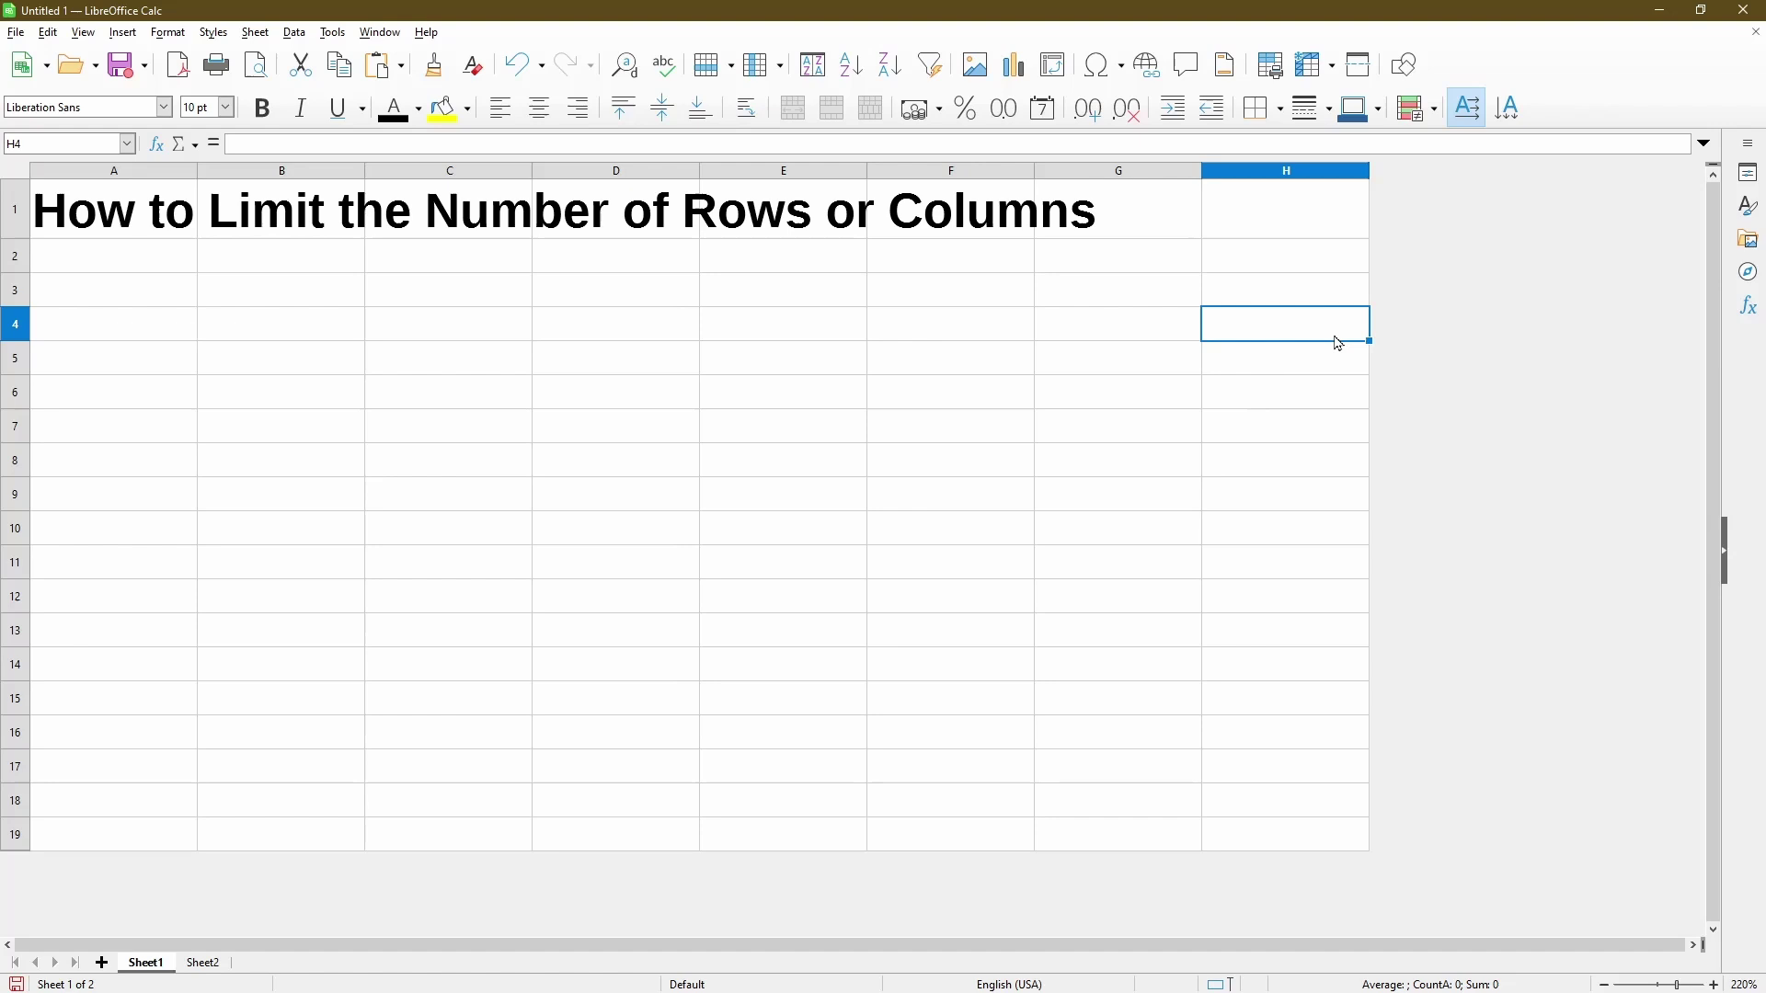
click(1412, 355)
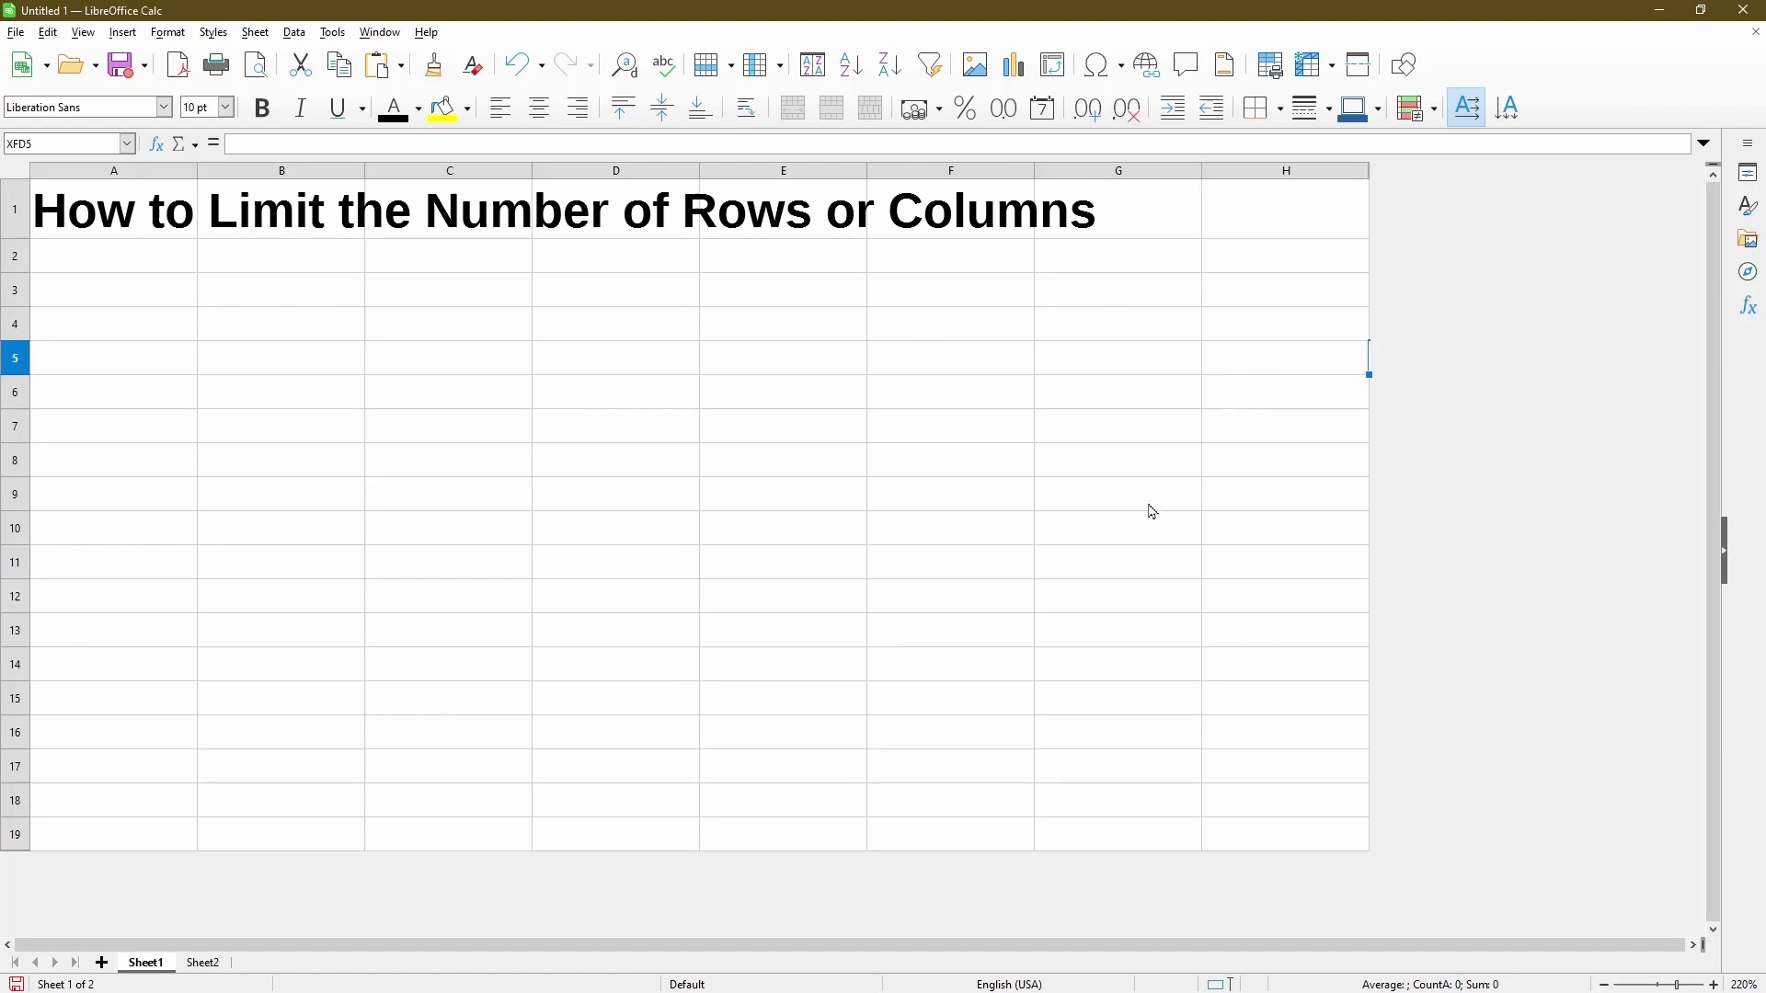
click(956, 795)
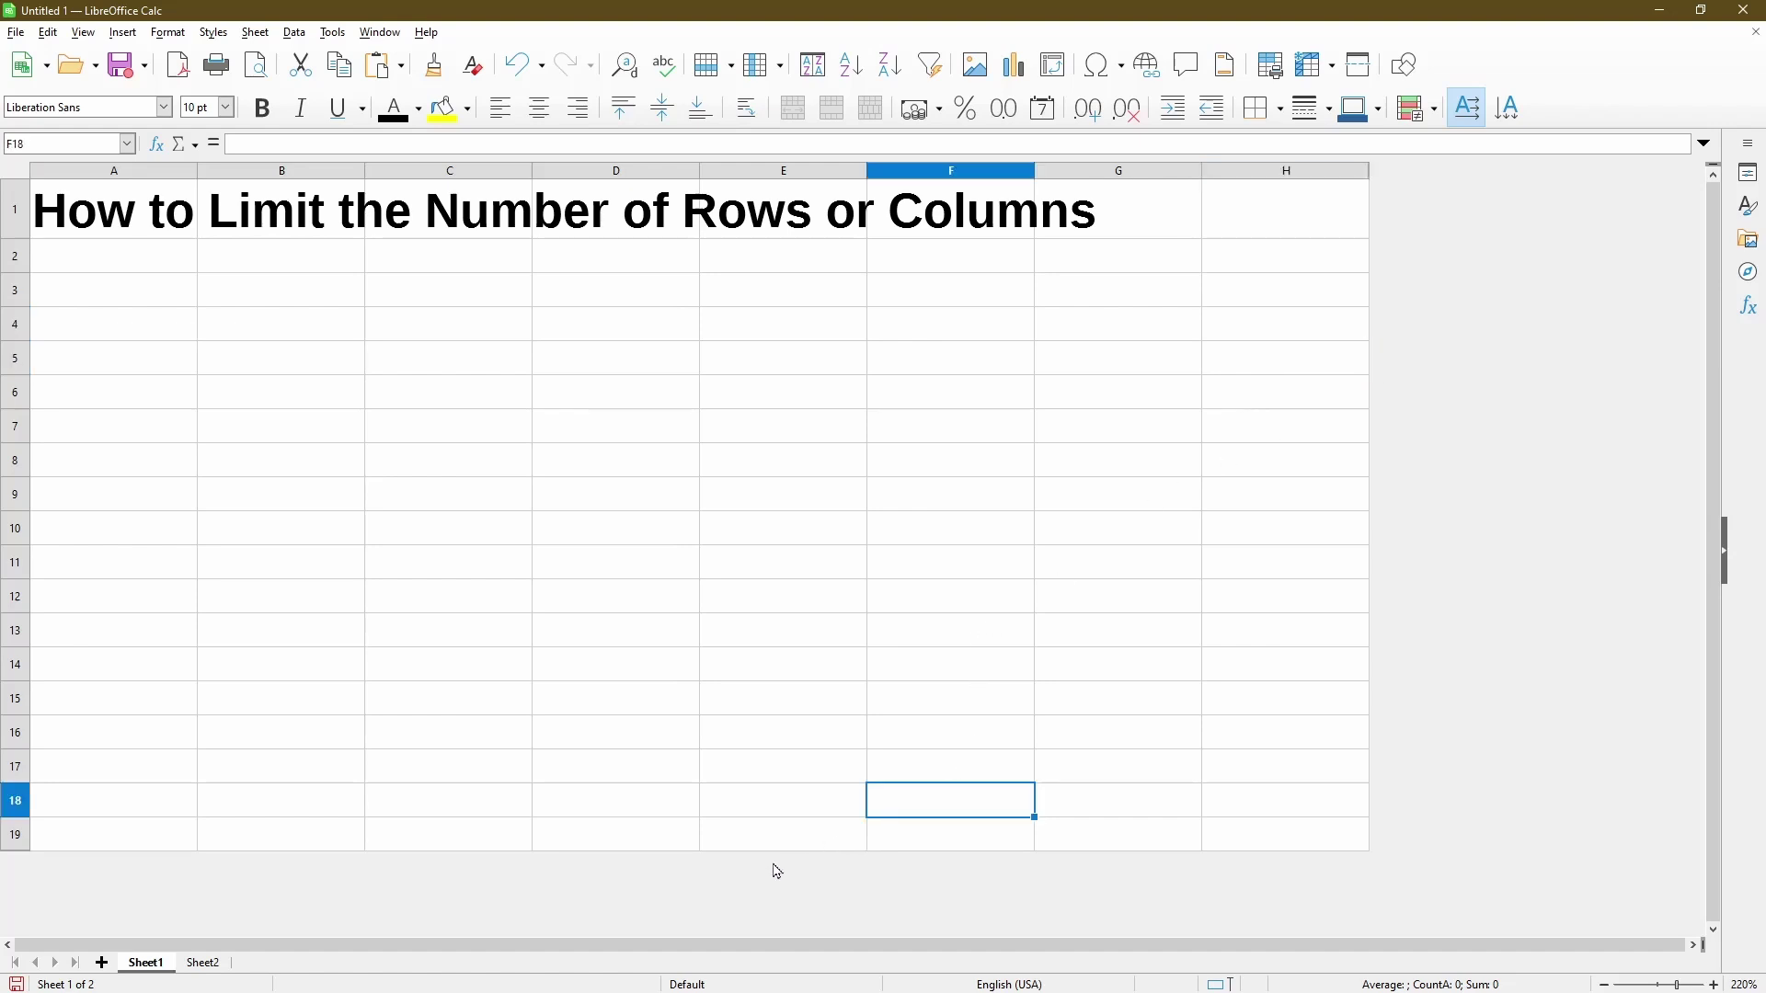
click(822, 881)
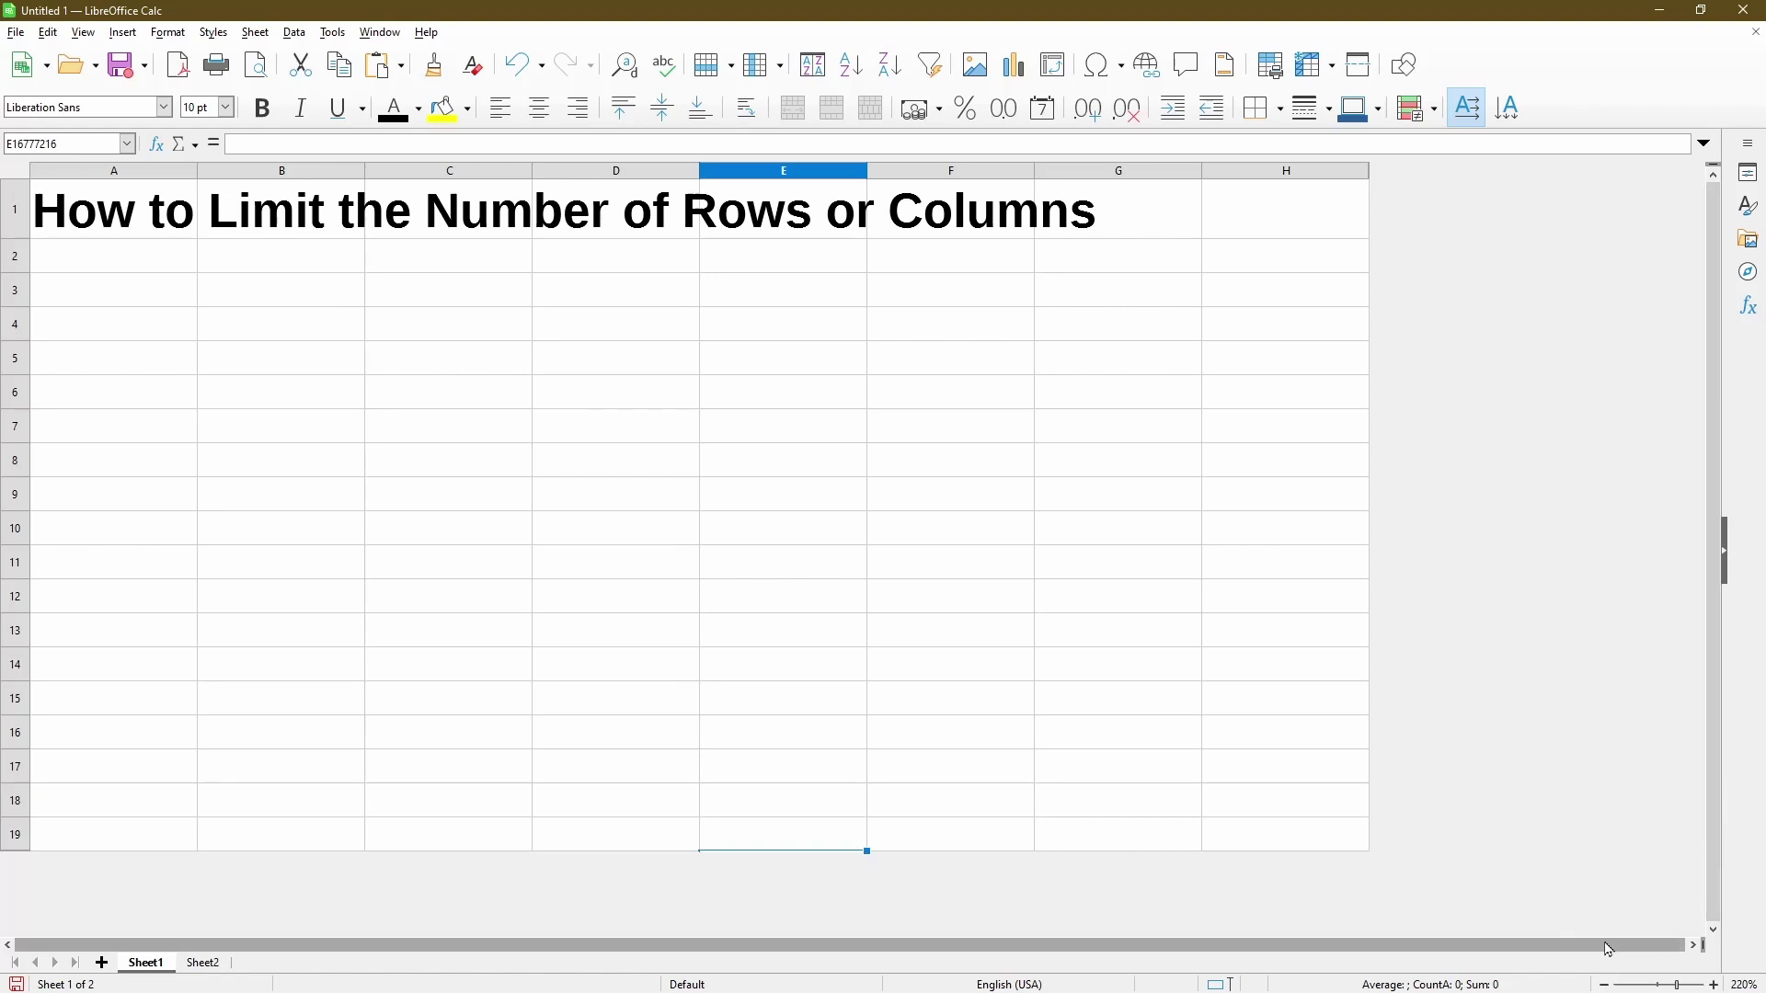
click(769, 355)
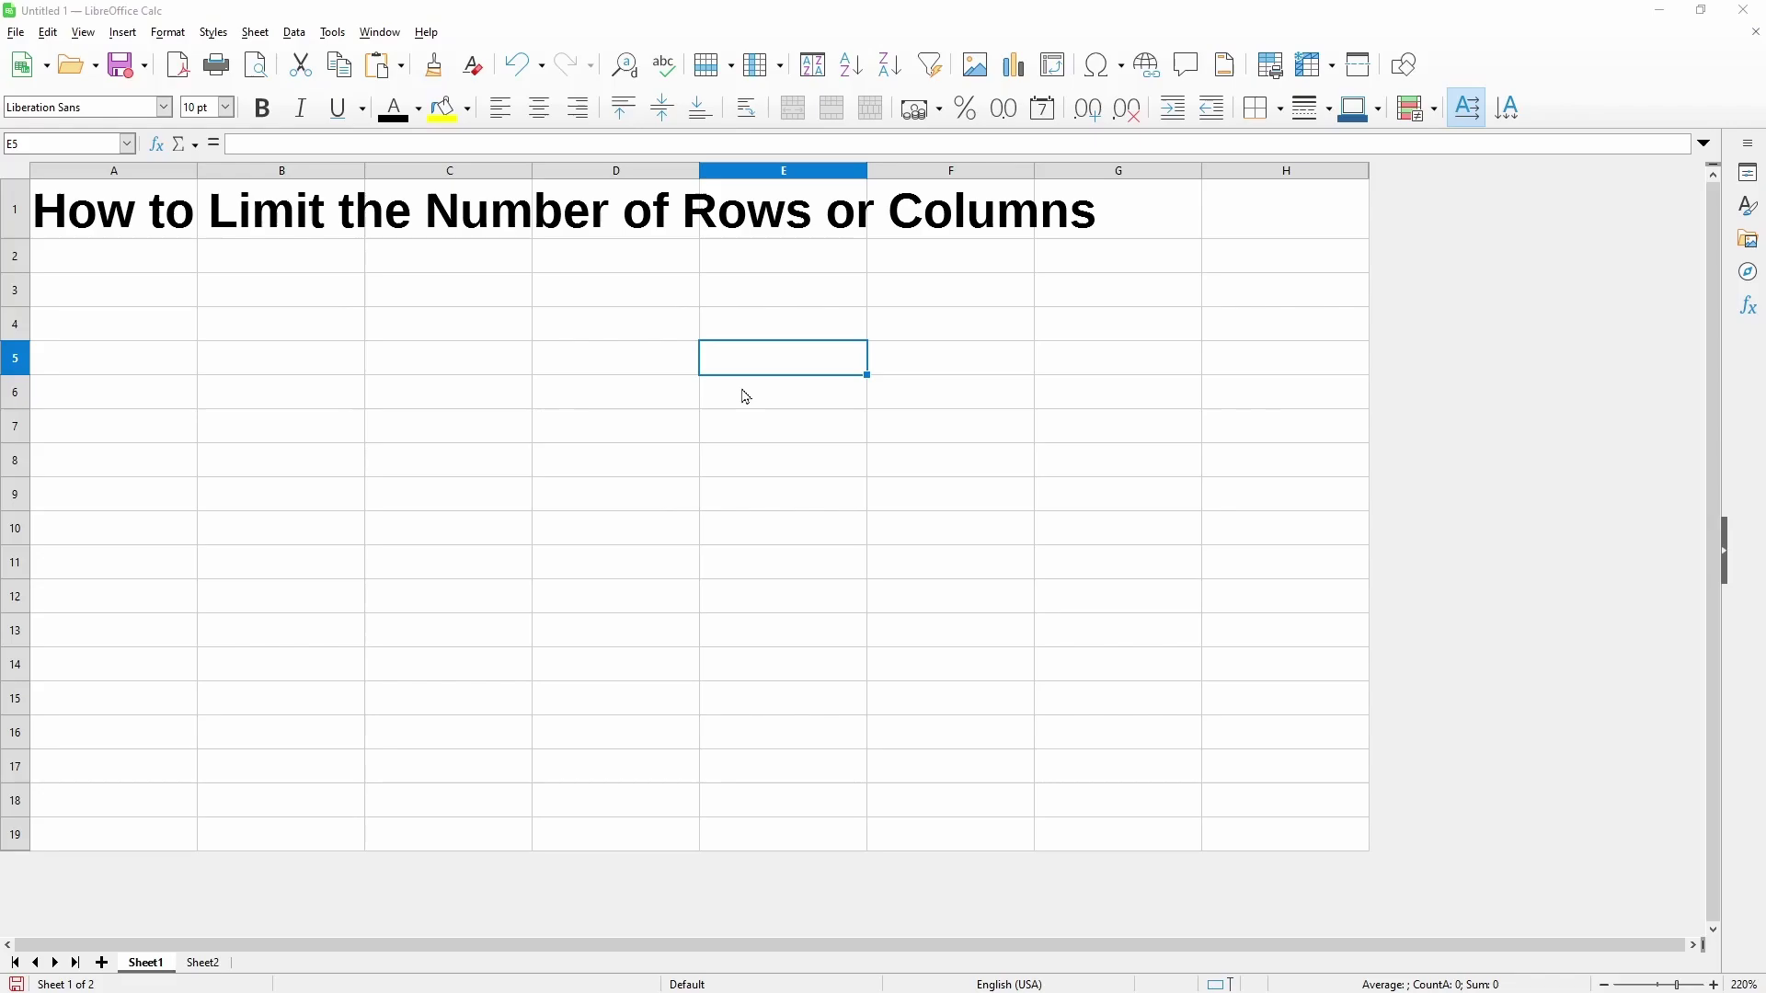
key(alt+Tab)
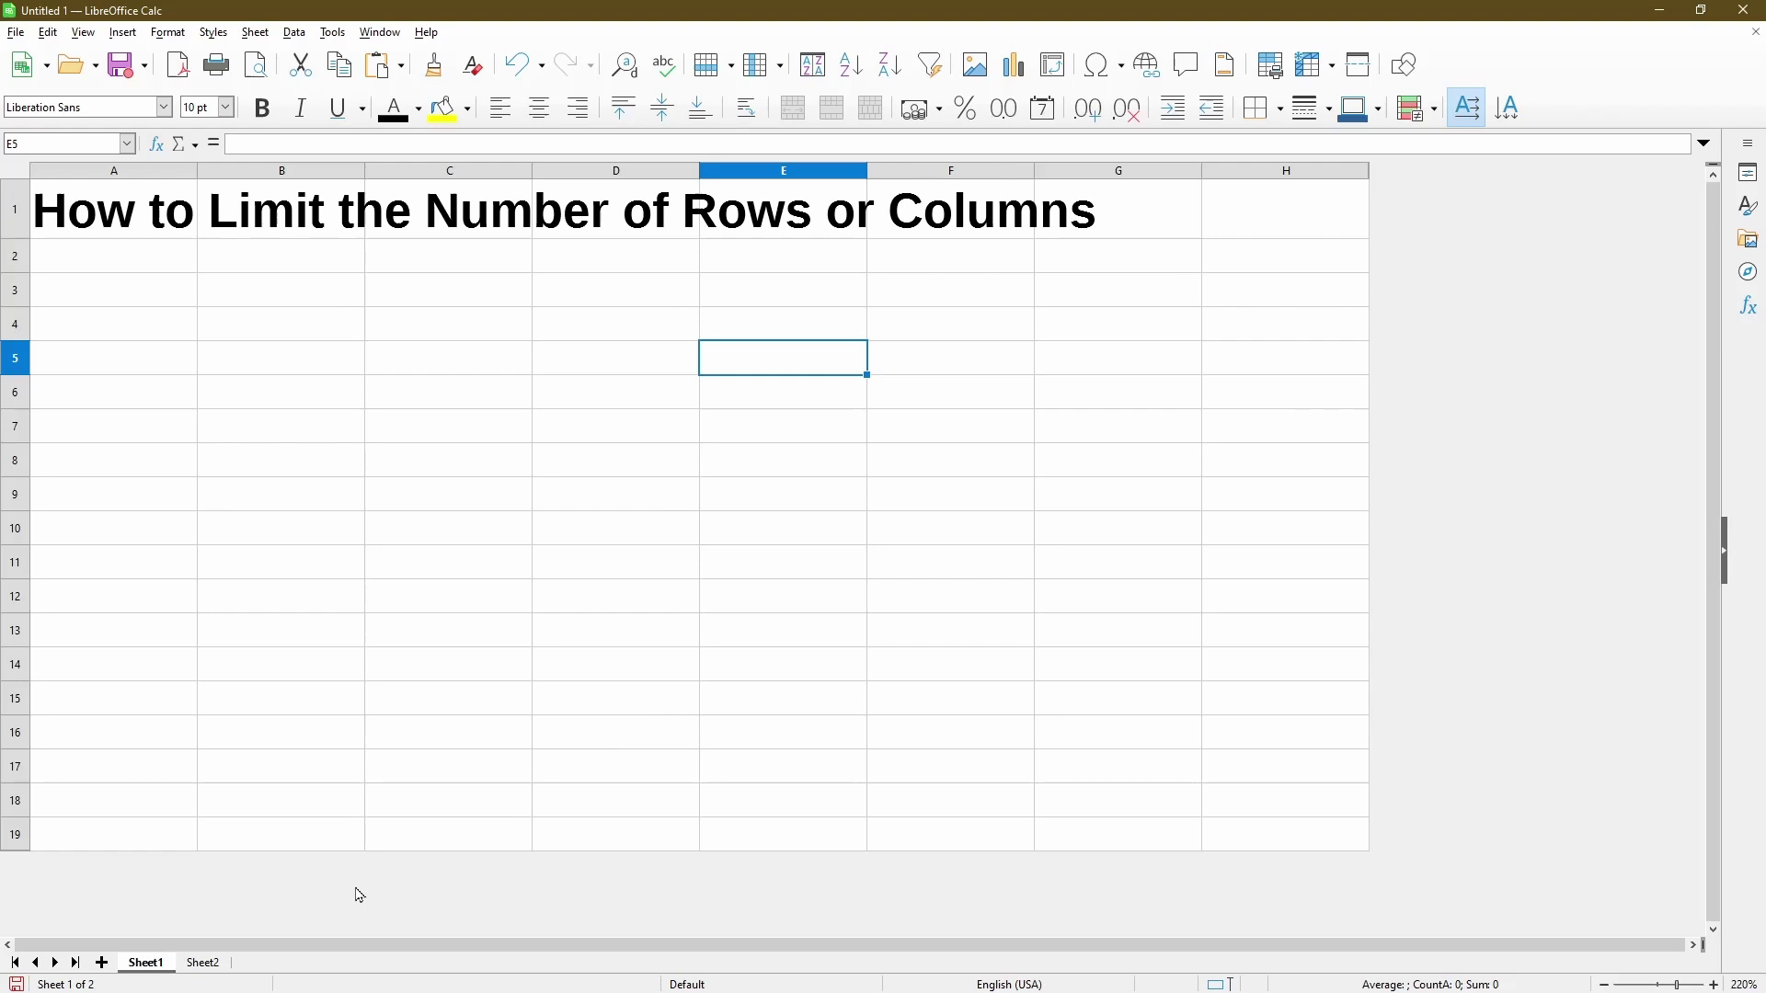
Step: On Sheet2, hide columns I through XFD so only A–H remain
click(204, 962)
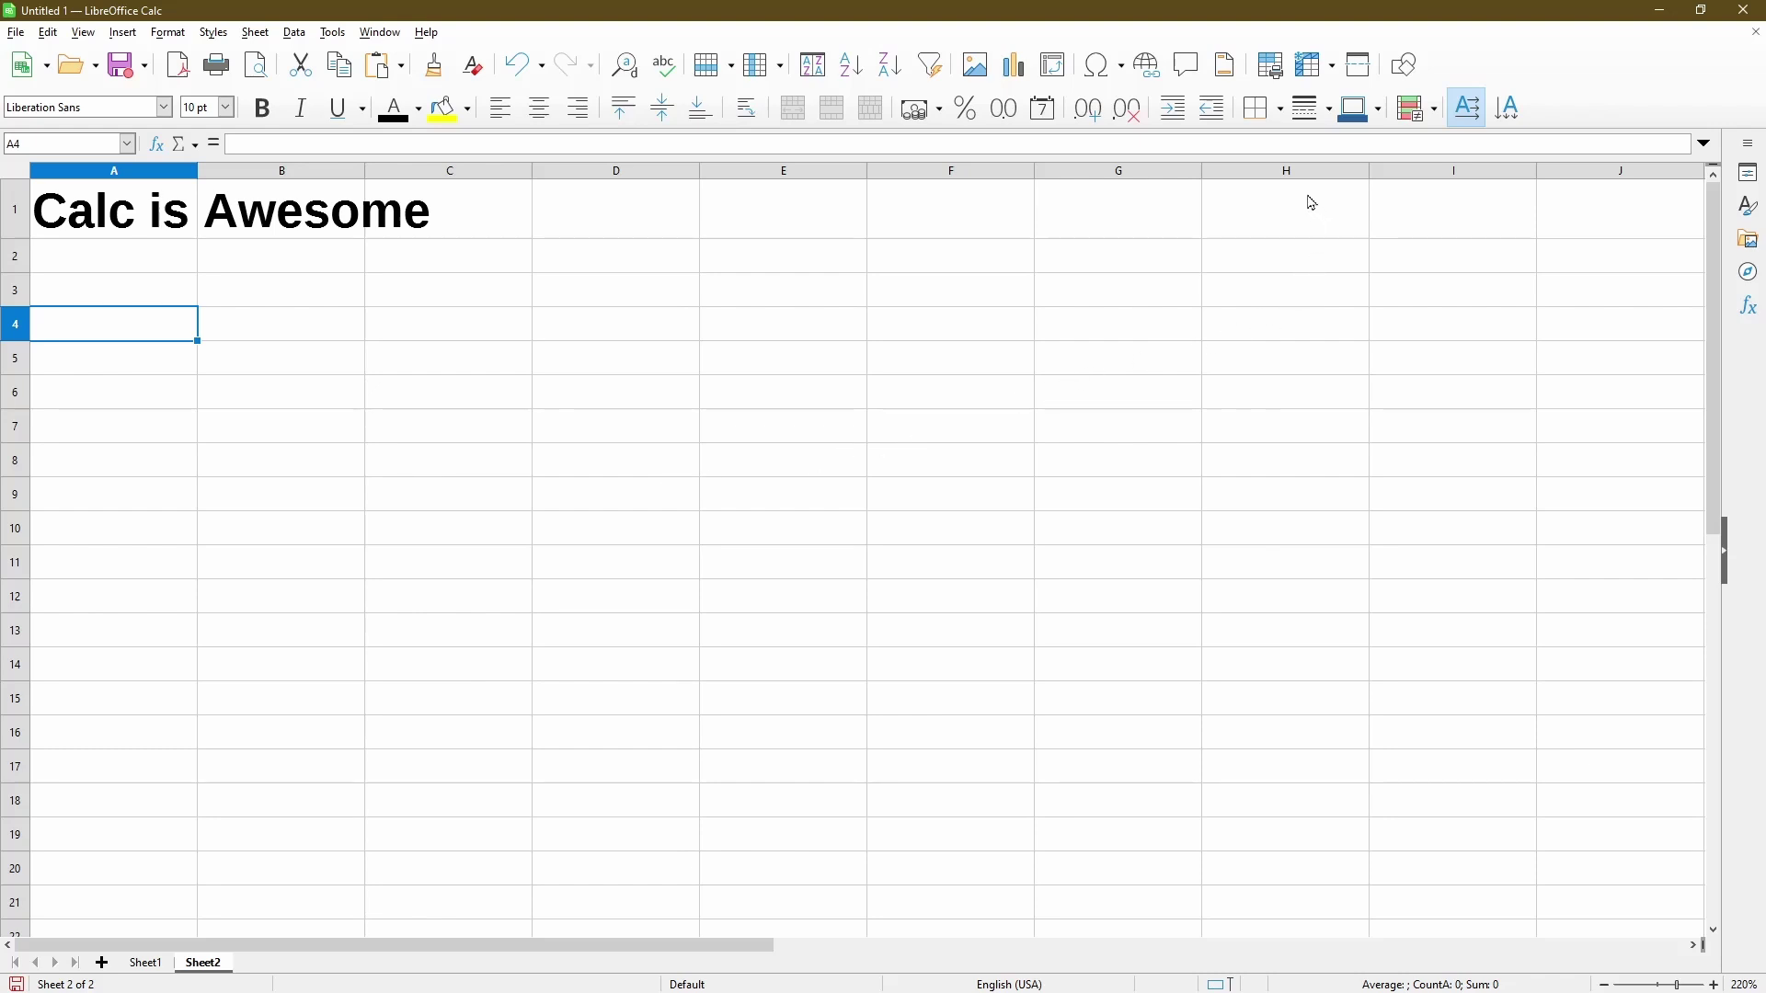
click(1452, 171)
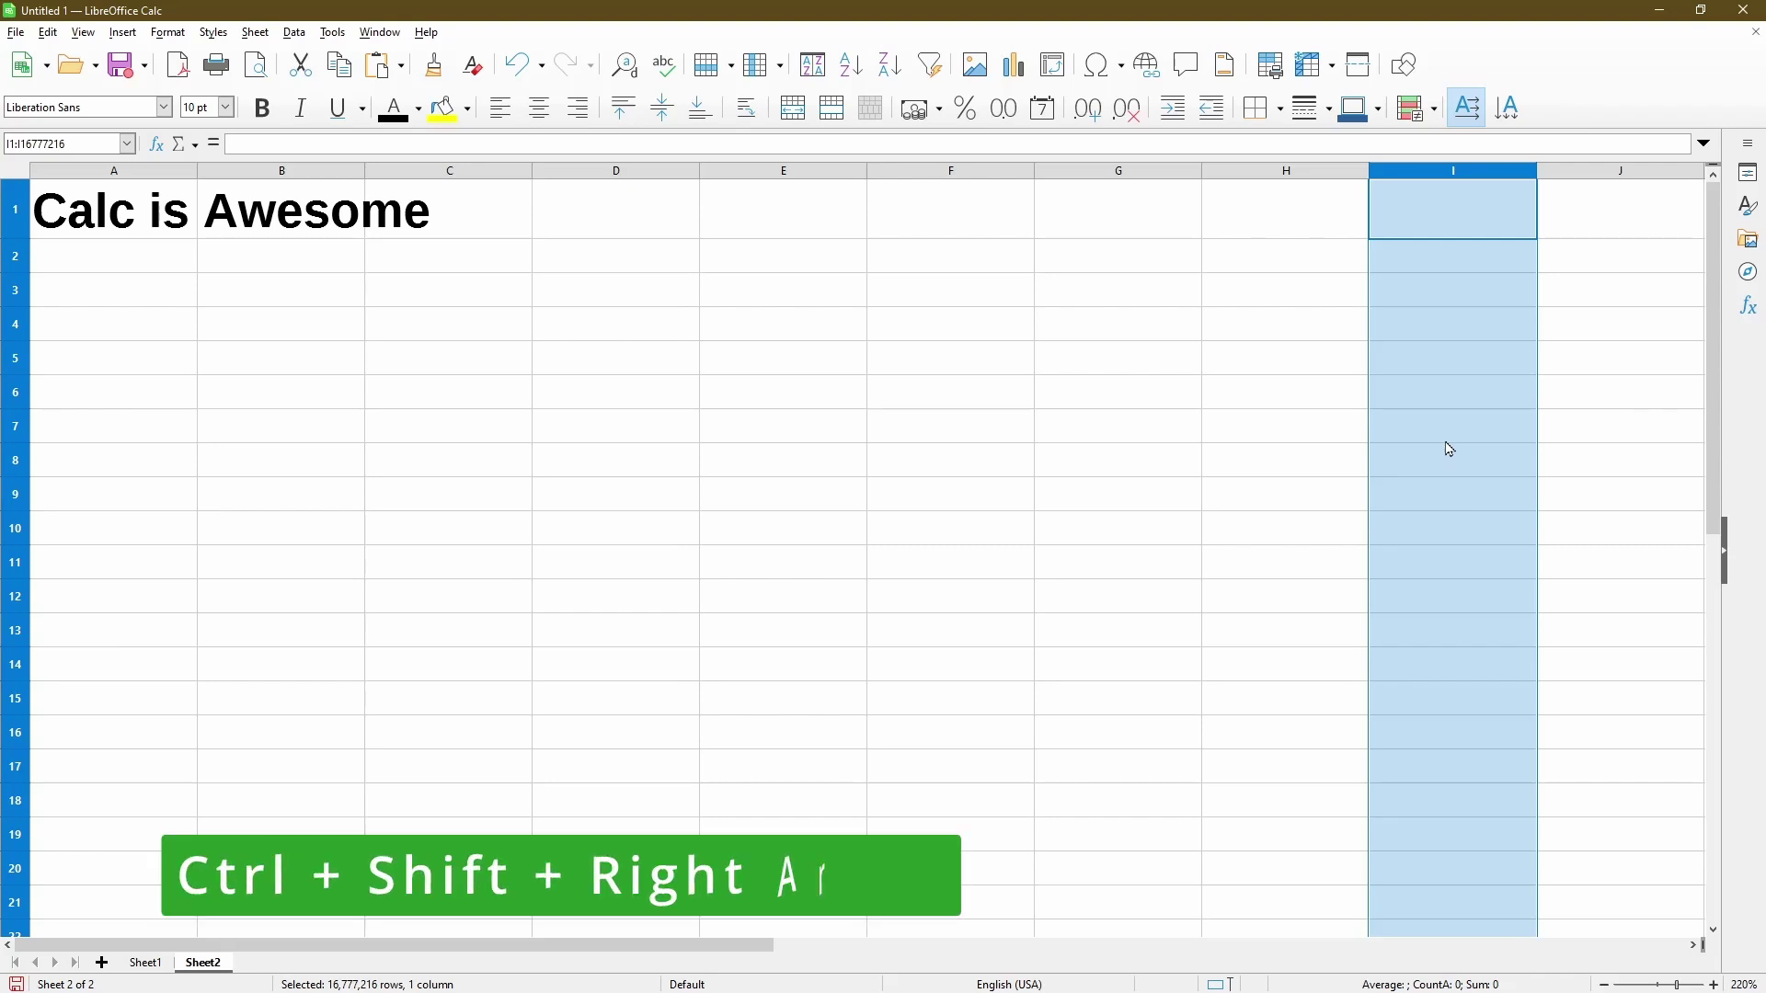
key(ctrl+shift+Right)
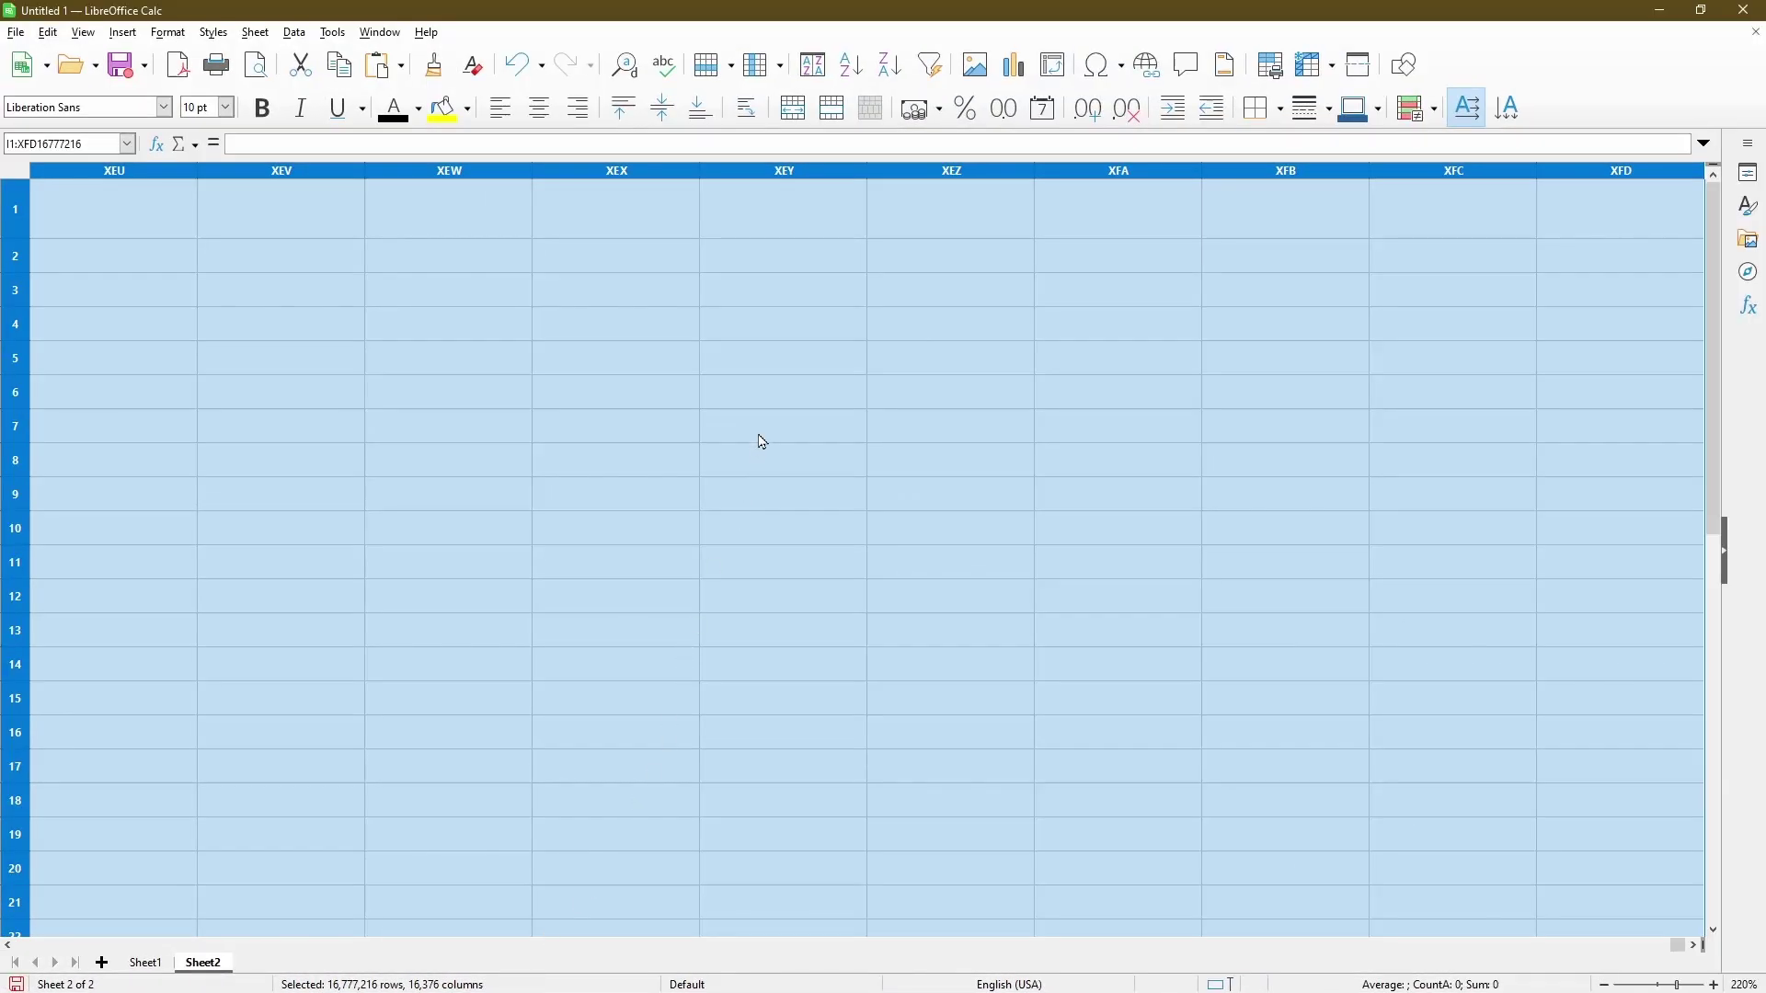
right_click(733, 175)
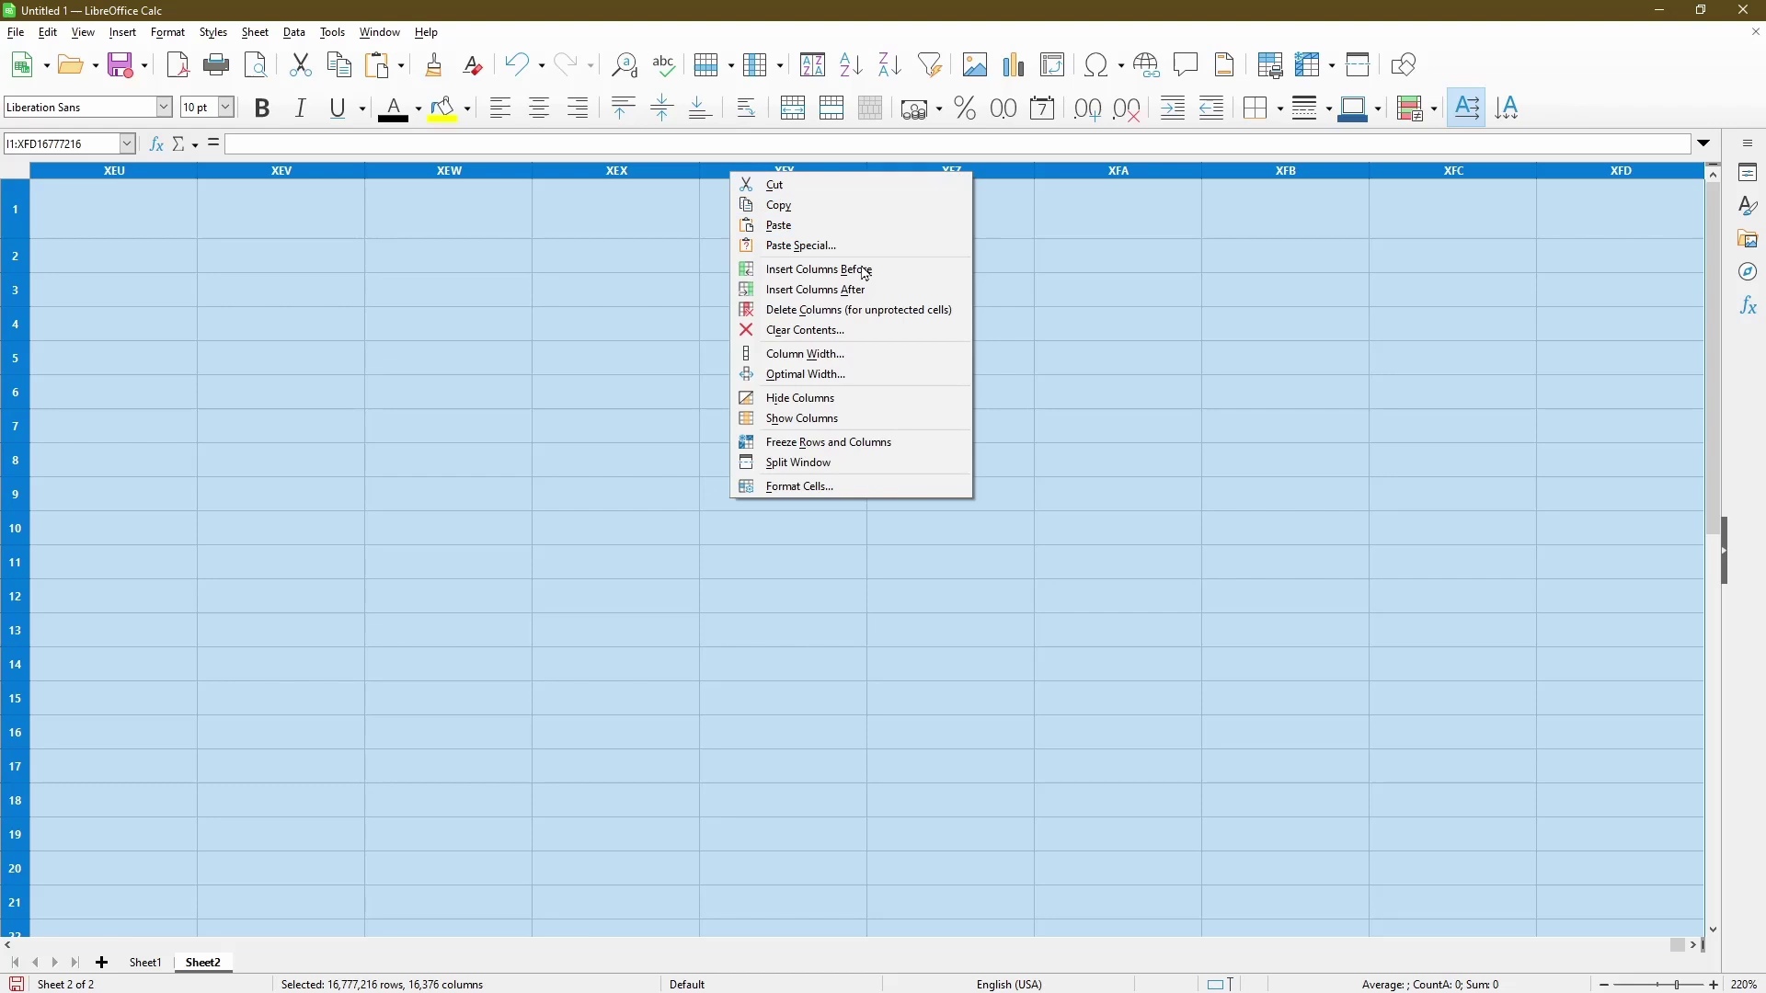
click(936, 404)
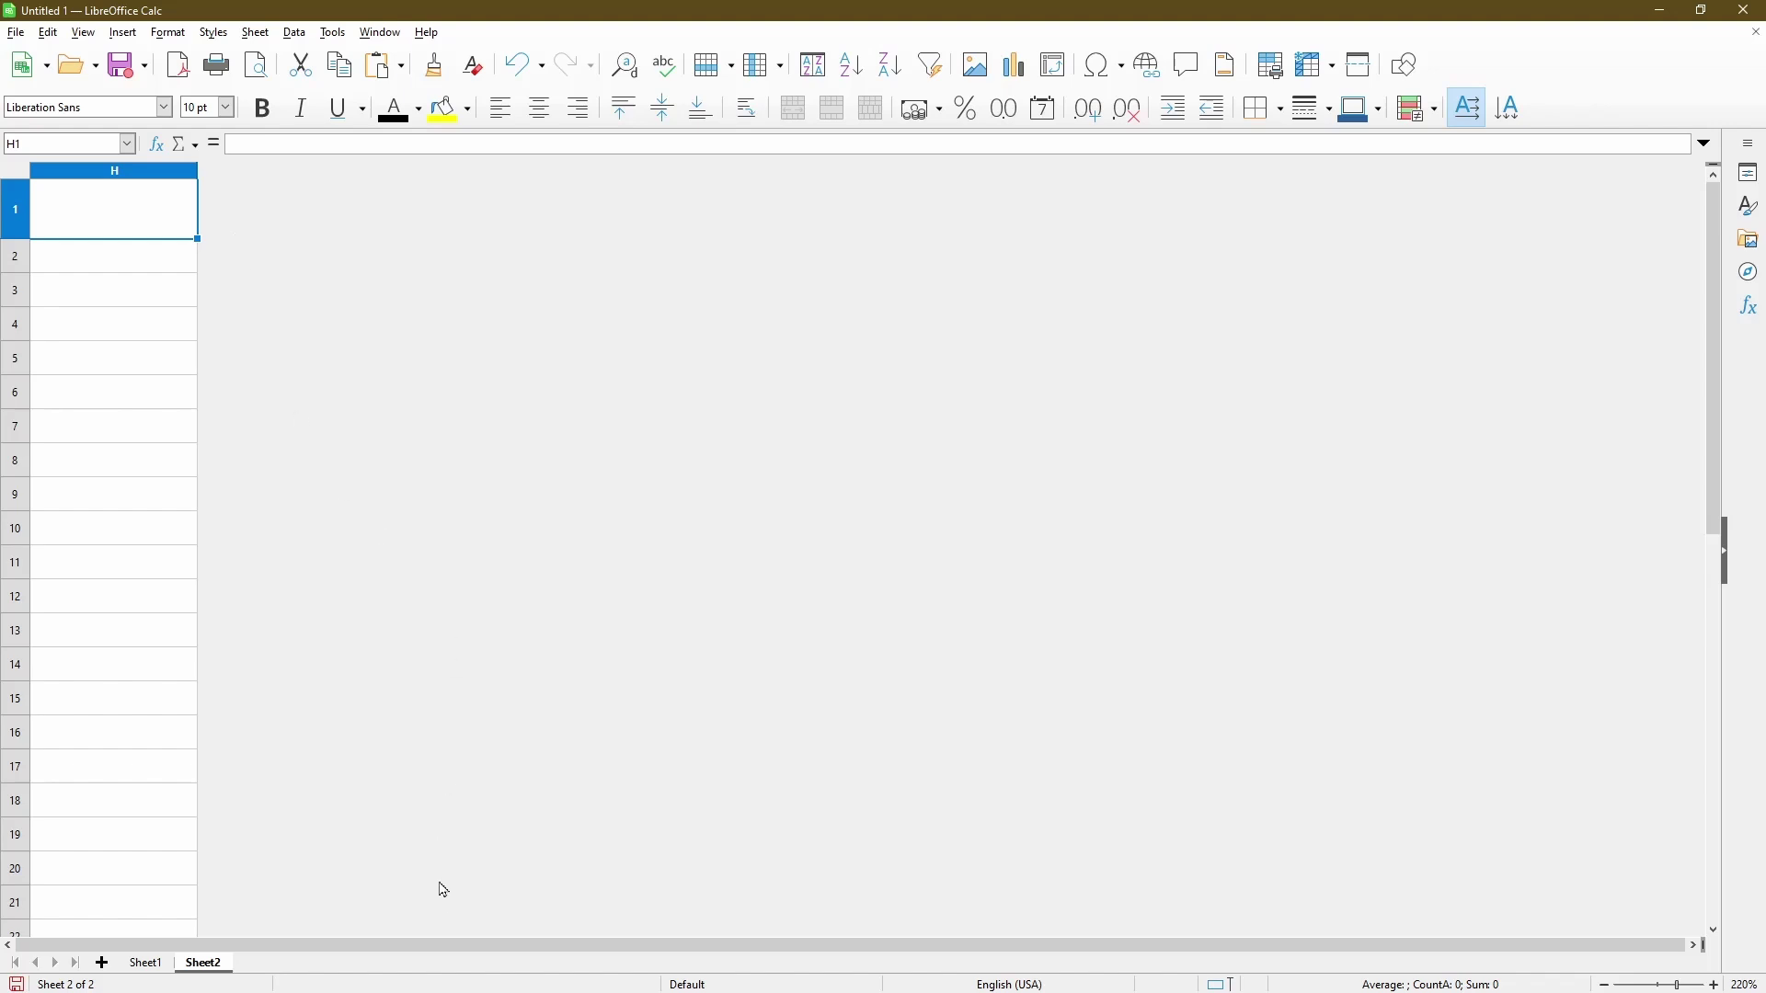
drag(448, 949, 355, 950)
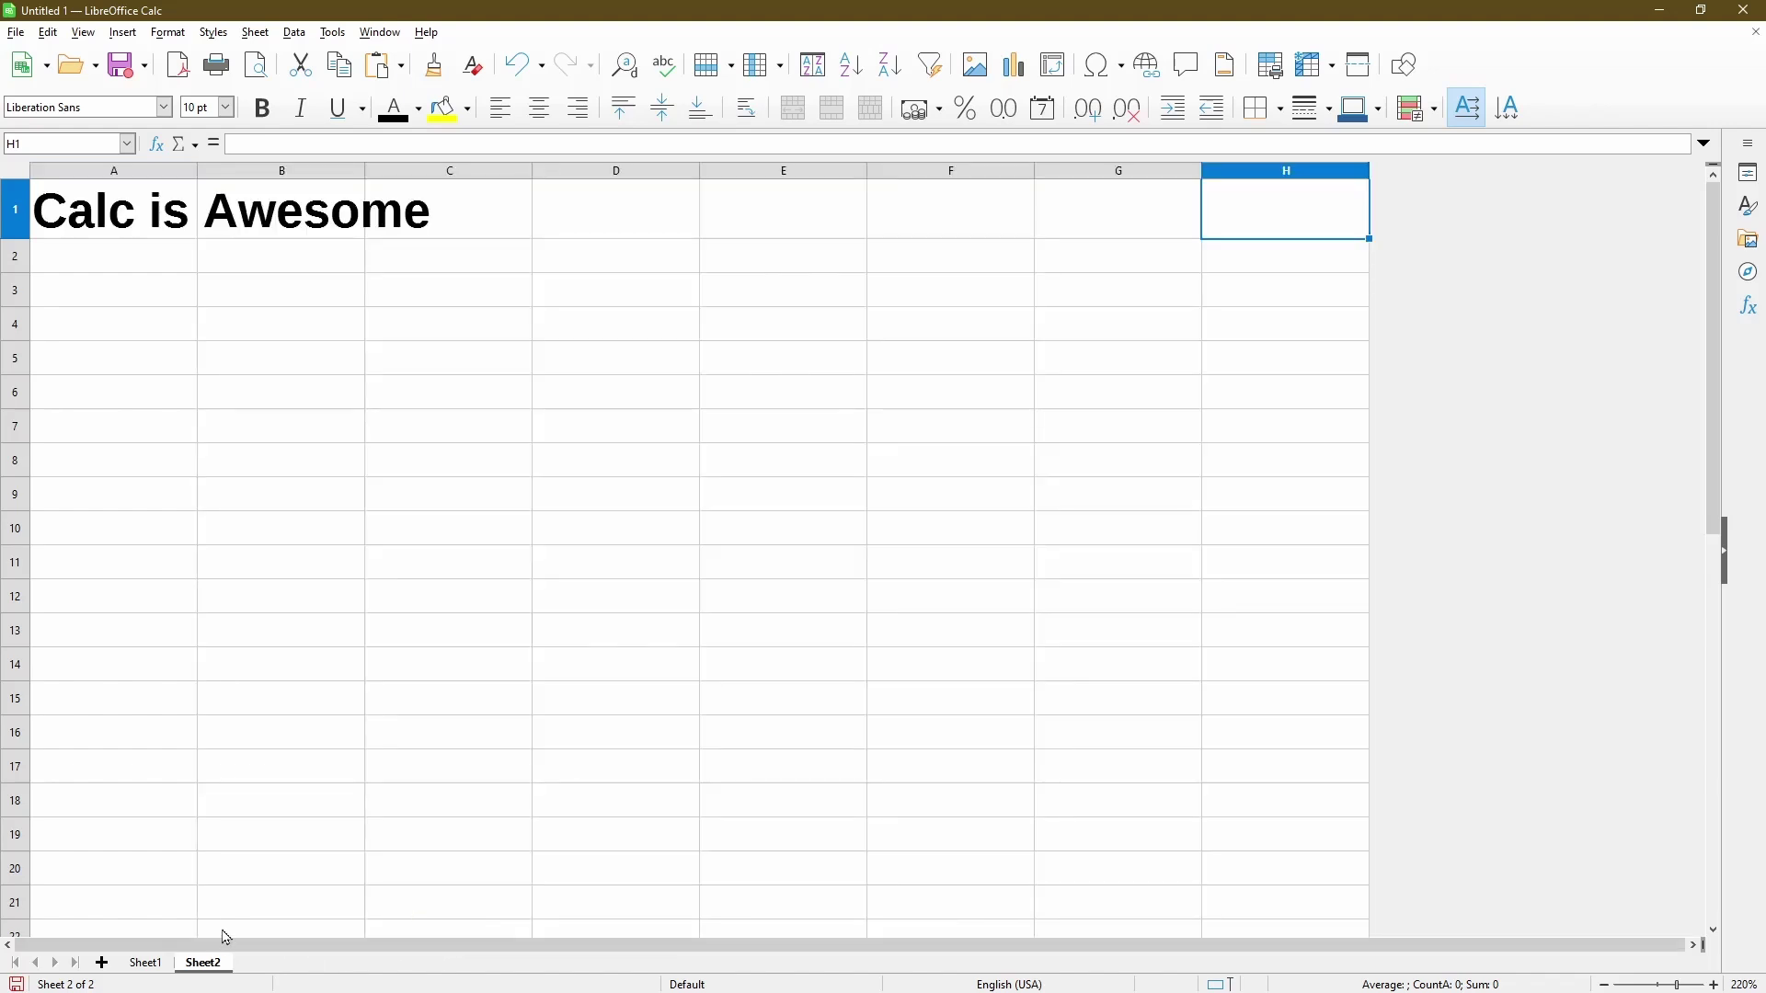
click(745, 402)
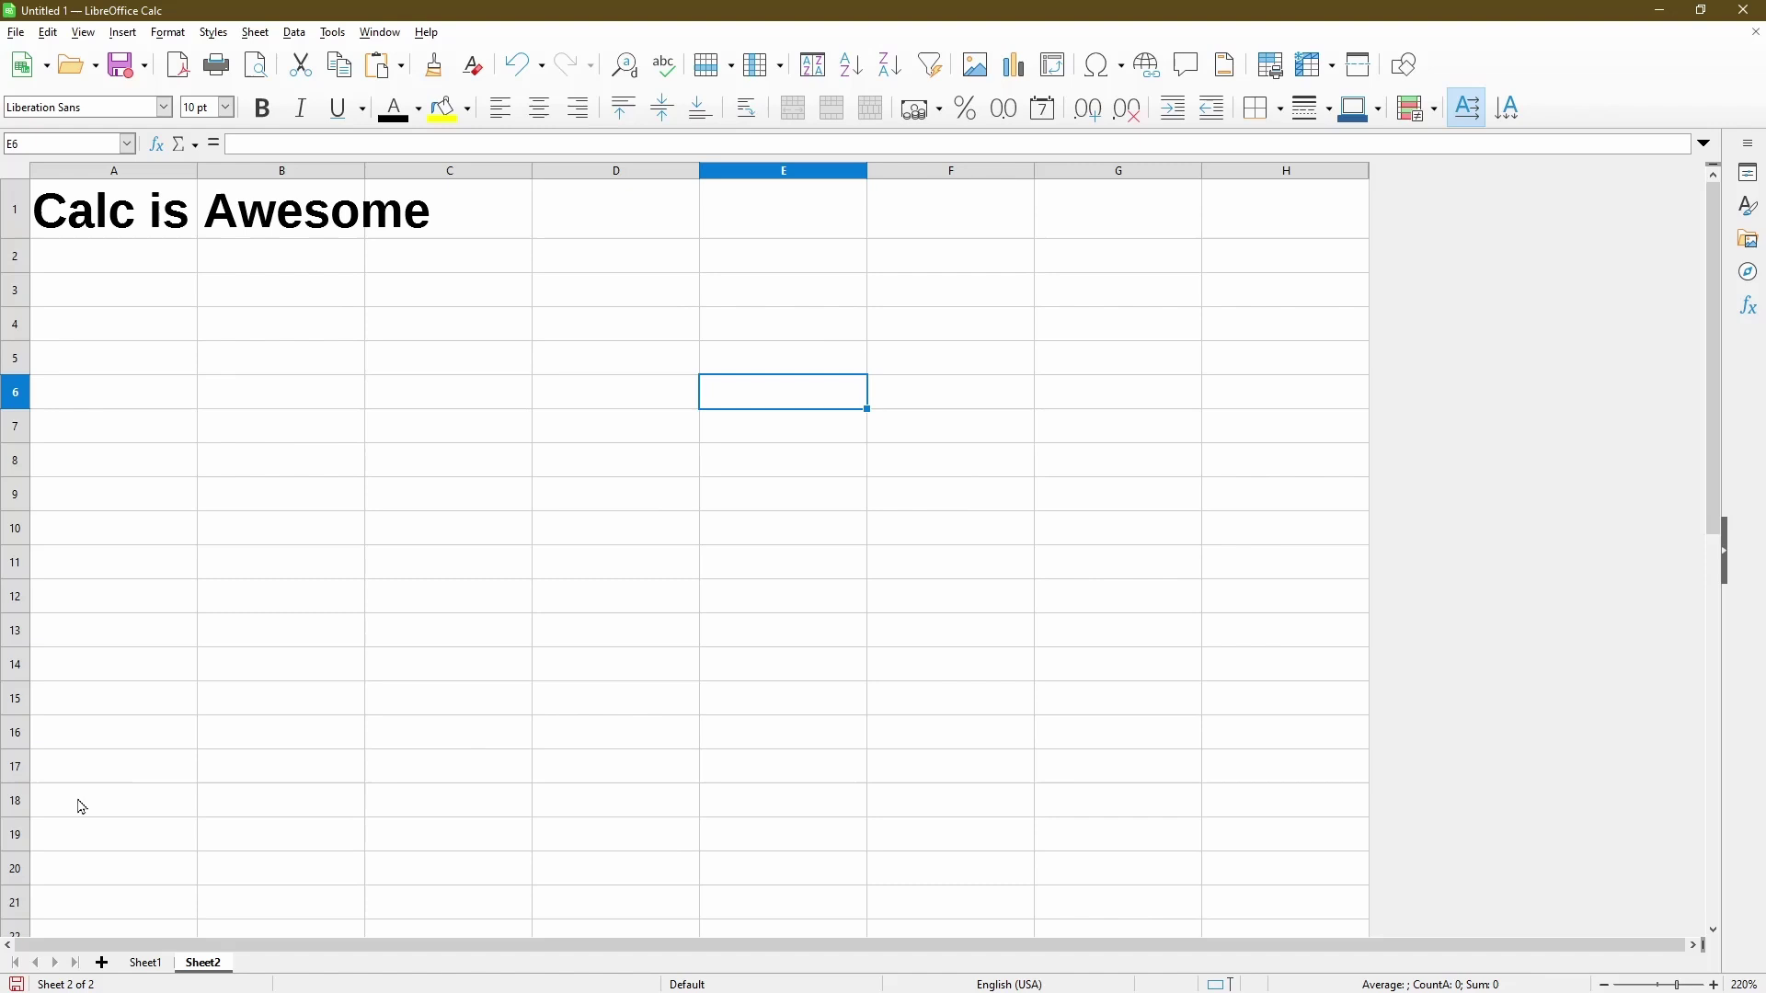
Step: Hide rows 18 through the sheet's last row, leaving rows 1–17 visible
click(16, 801)
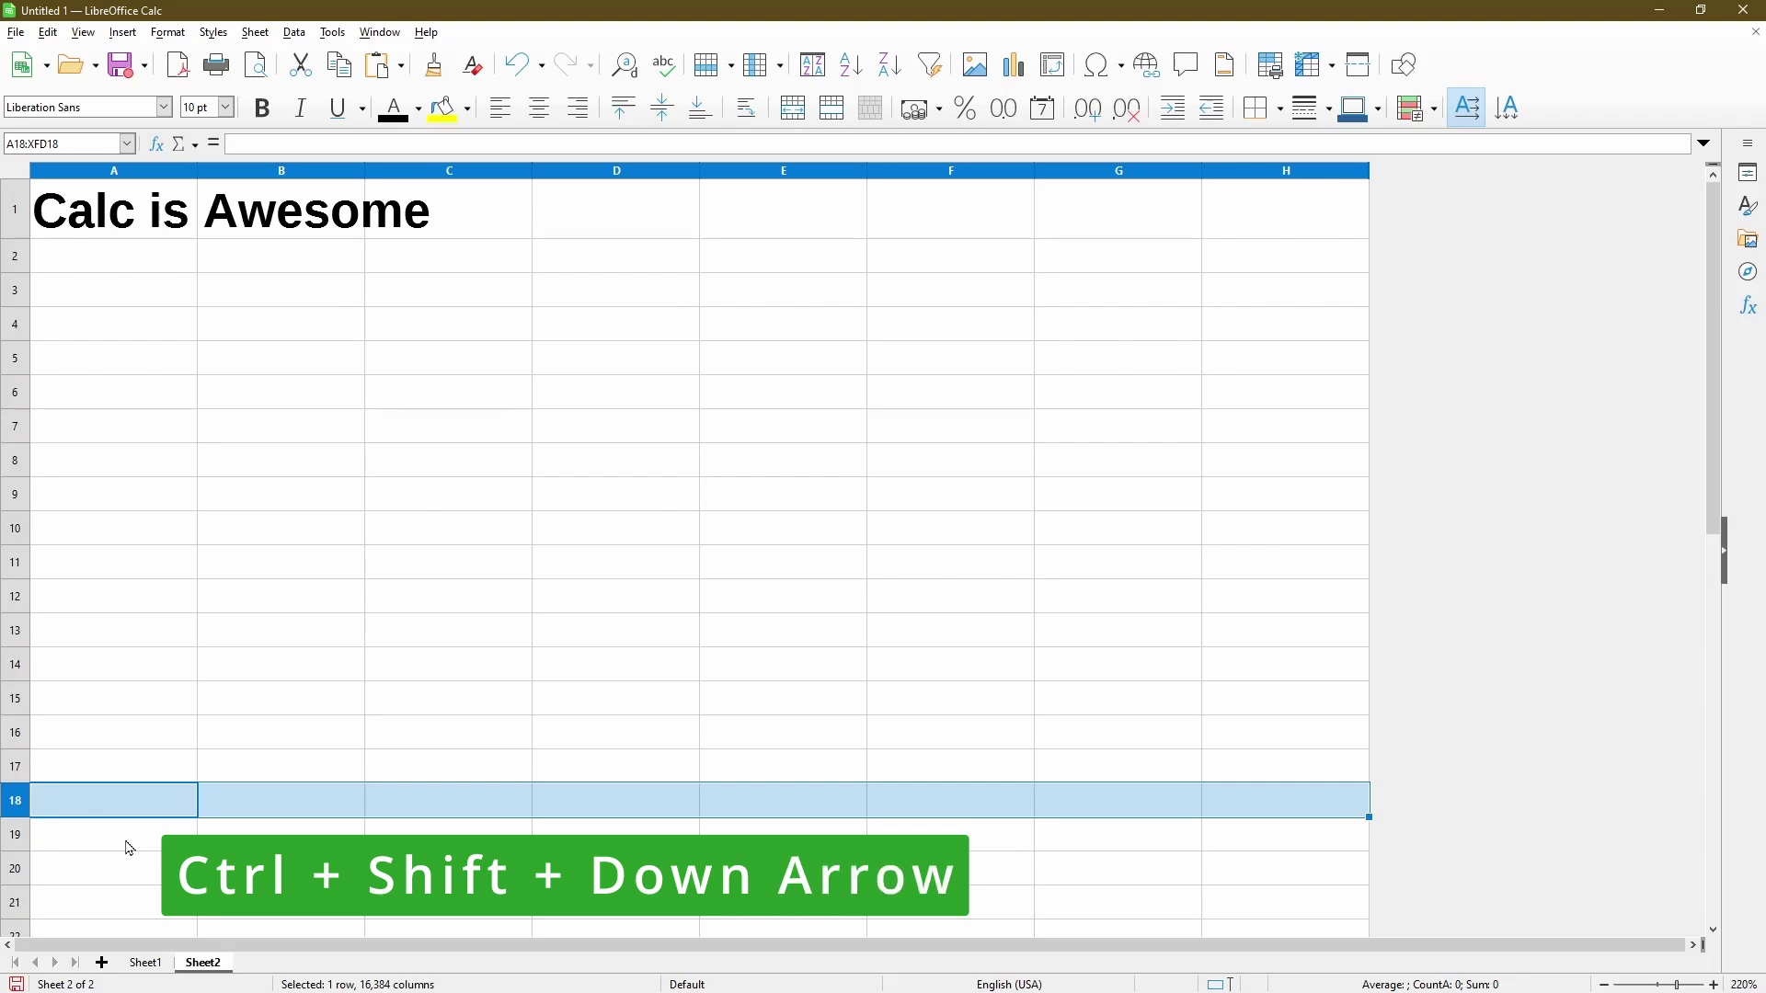
key(ctrl+shift+Down)
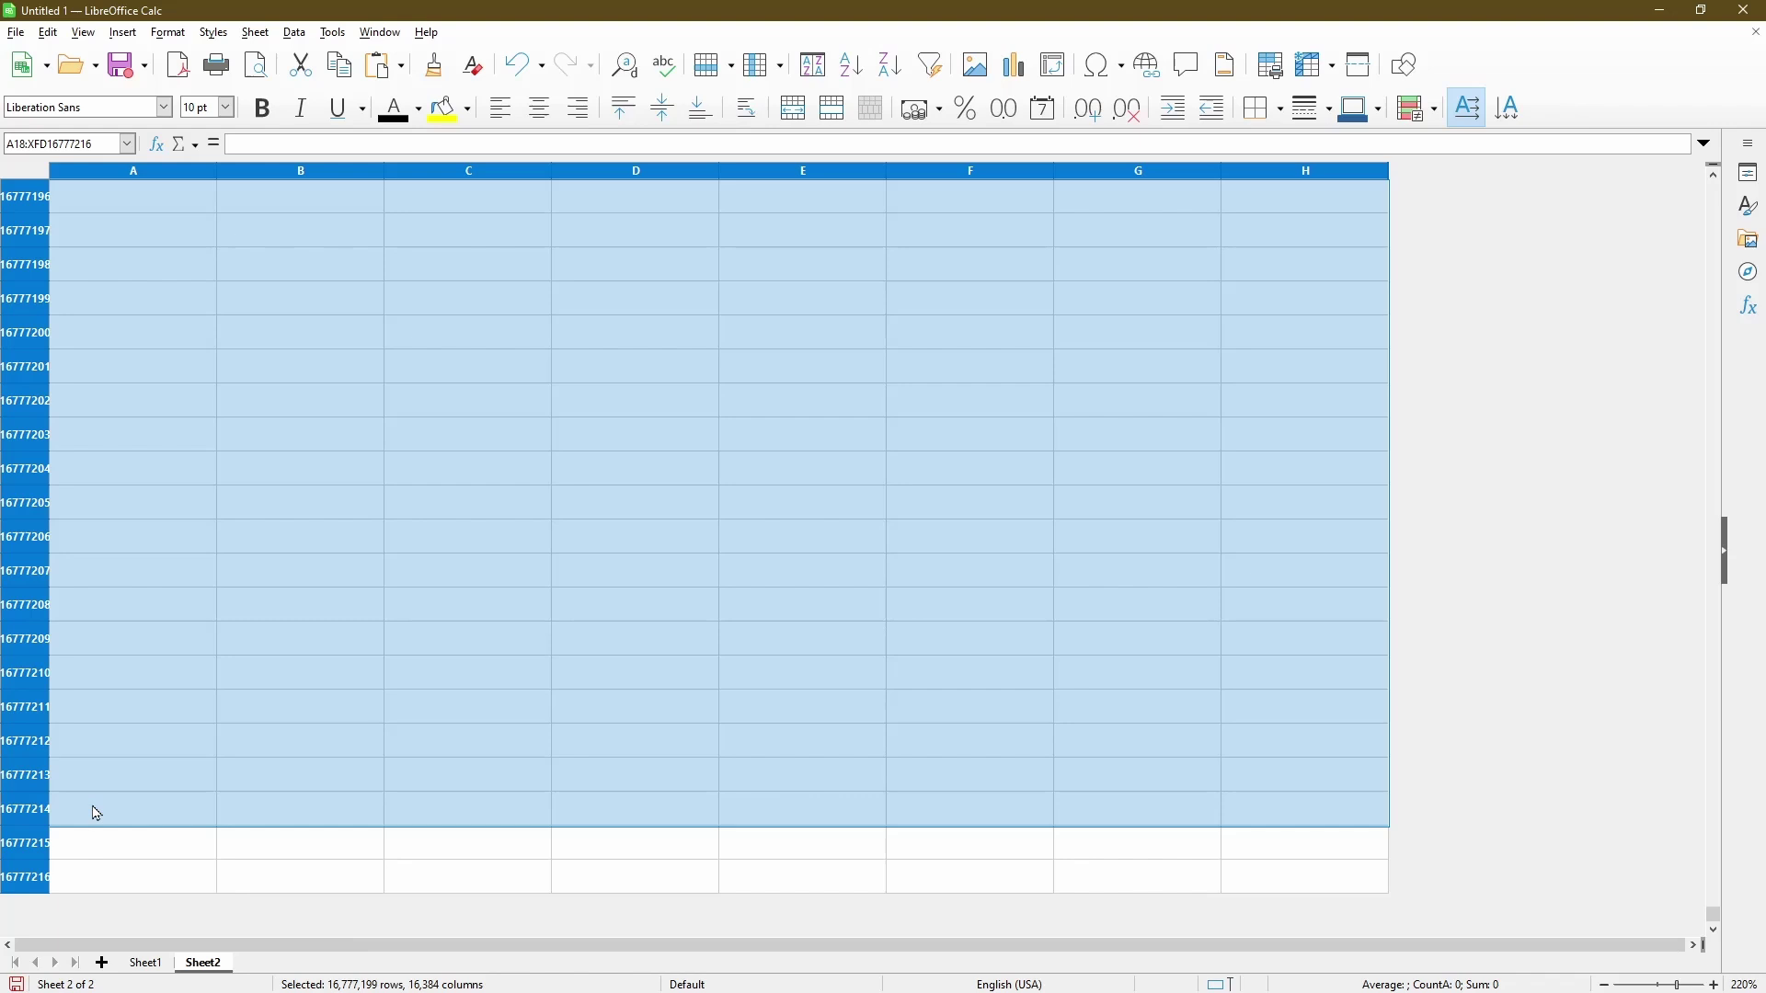
right_click(30, 643)
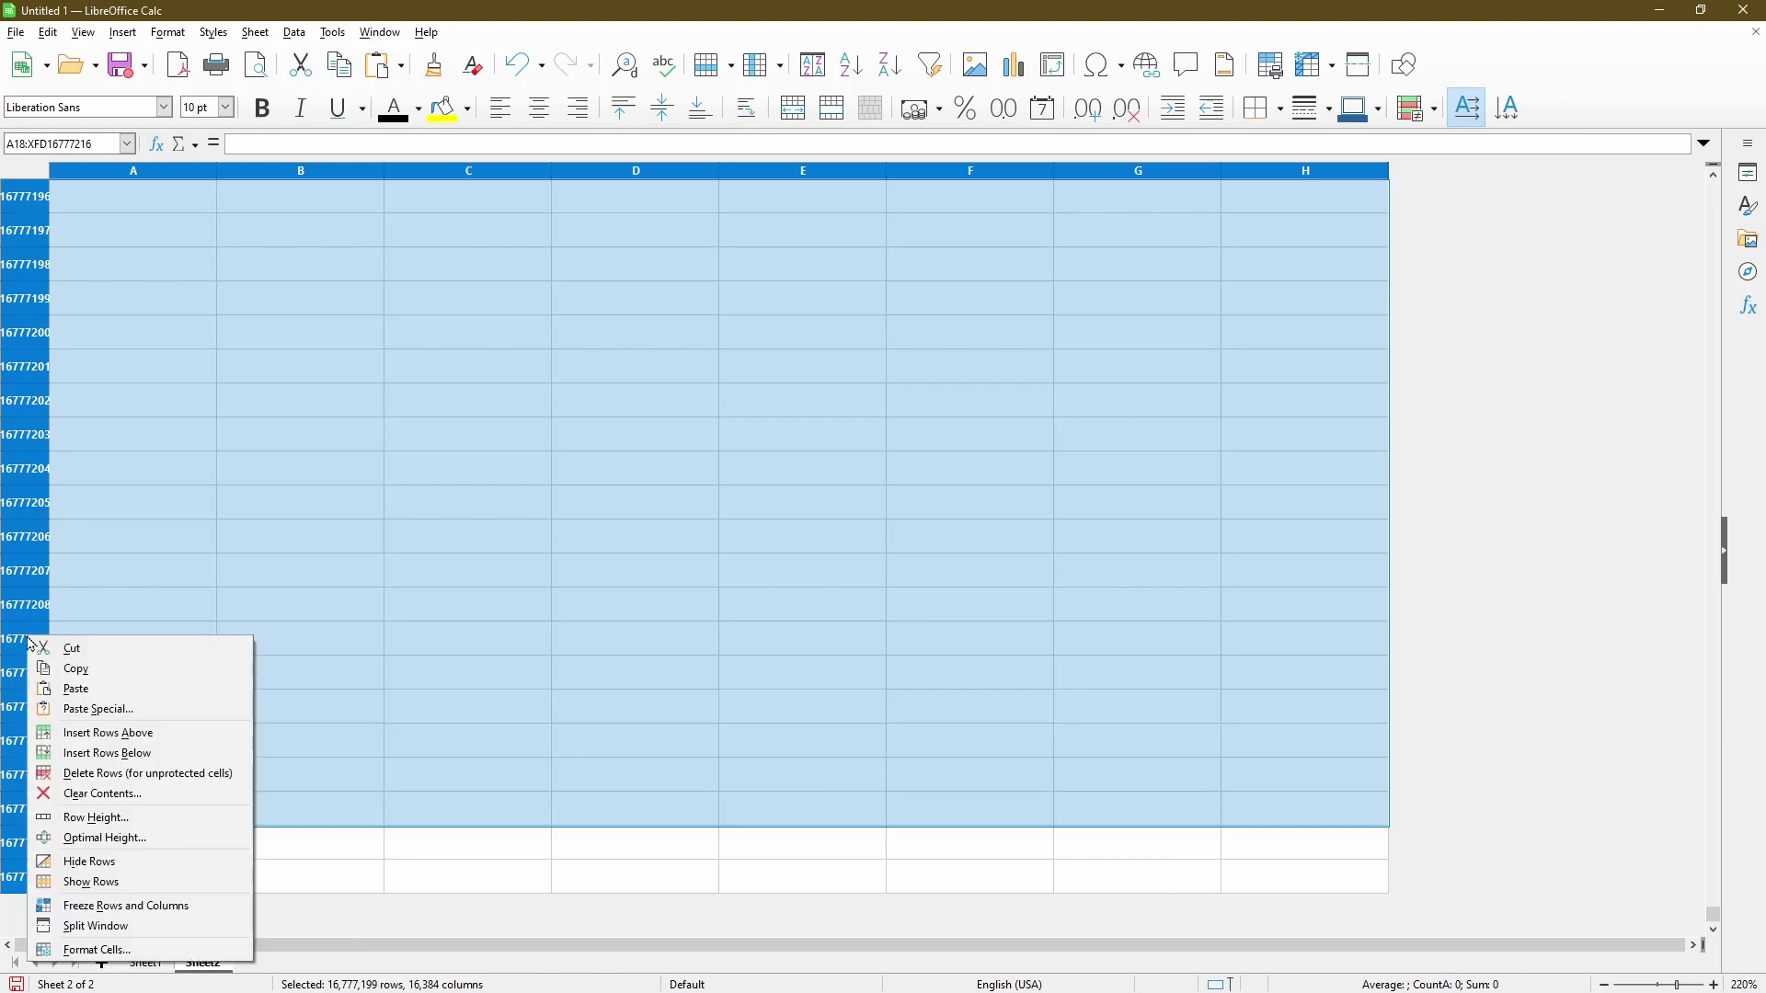
click(138, 861)
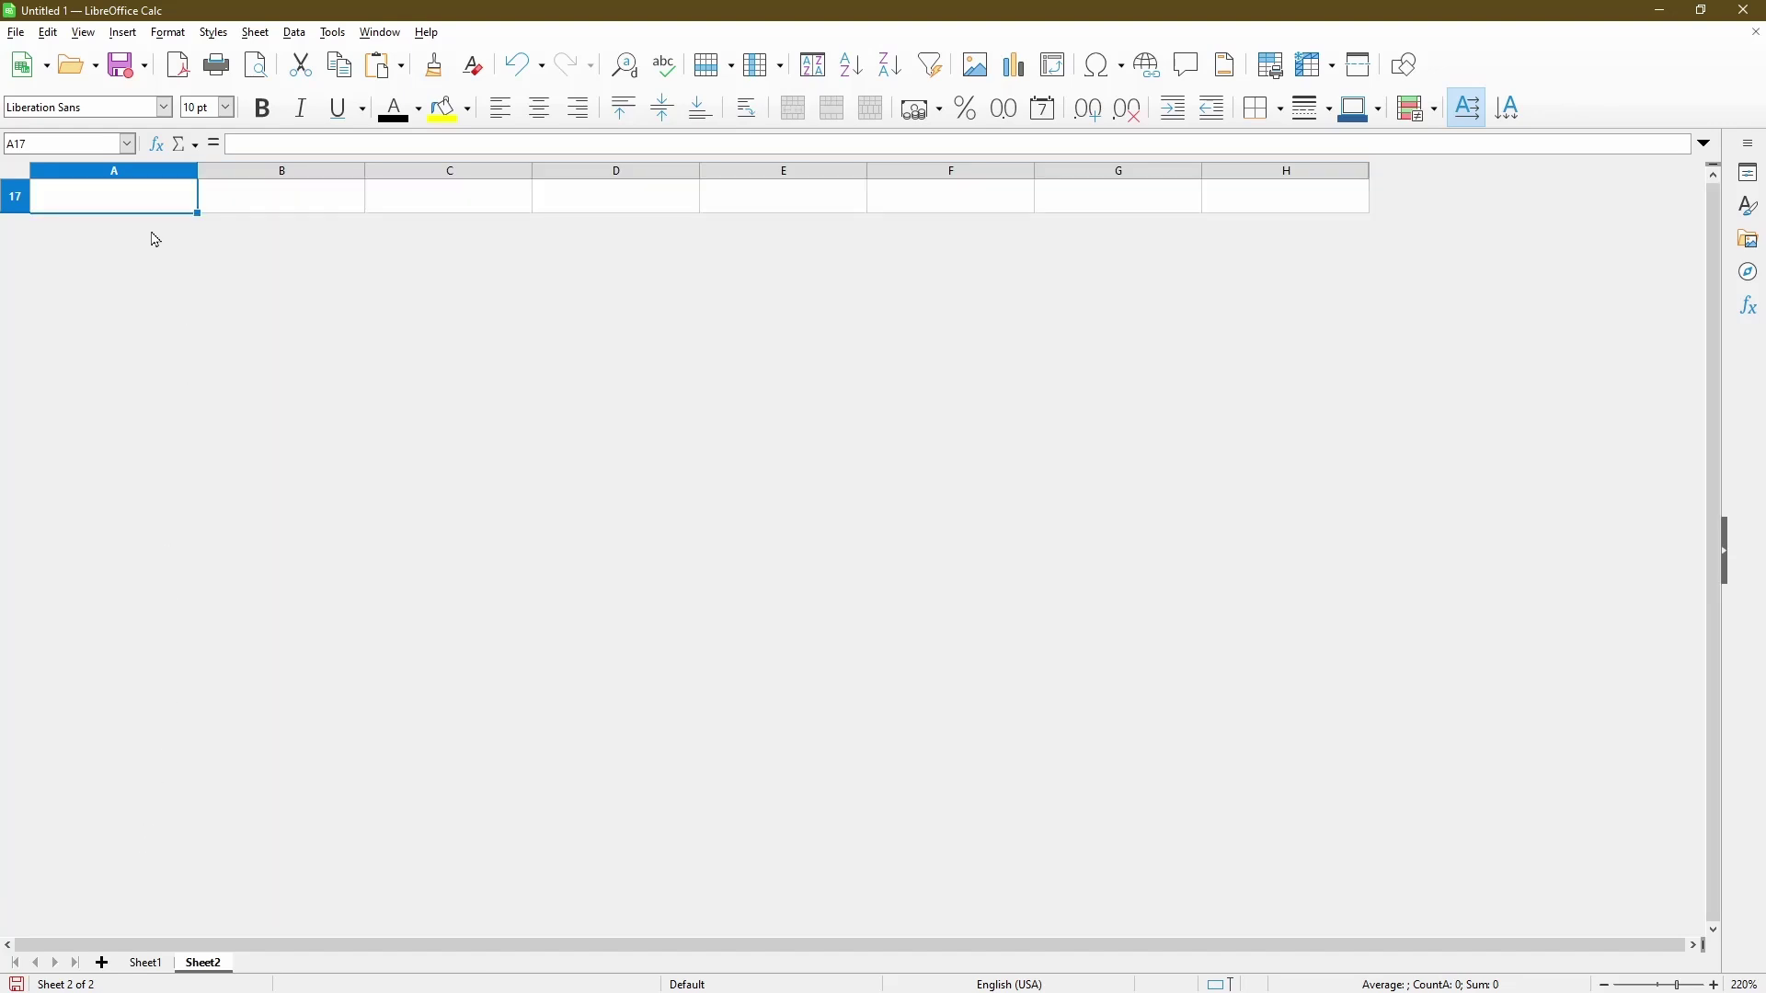
scroll(155, 239, up, 5)
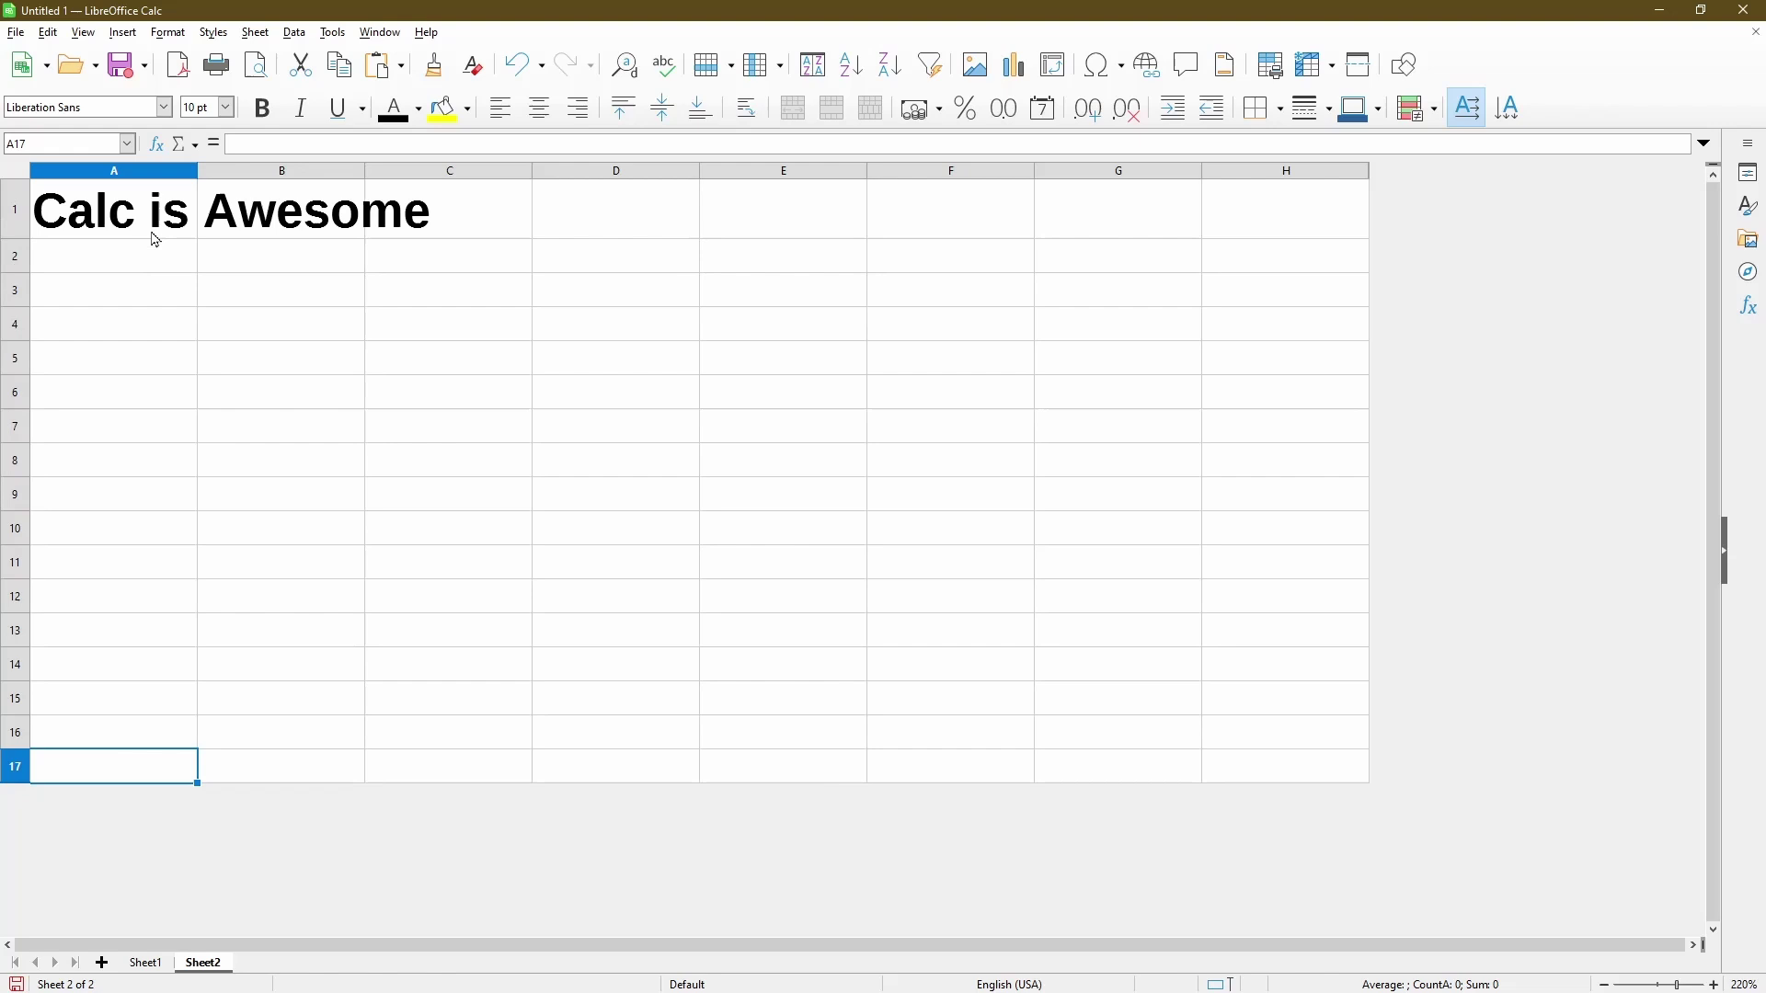
click(307, 534)
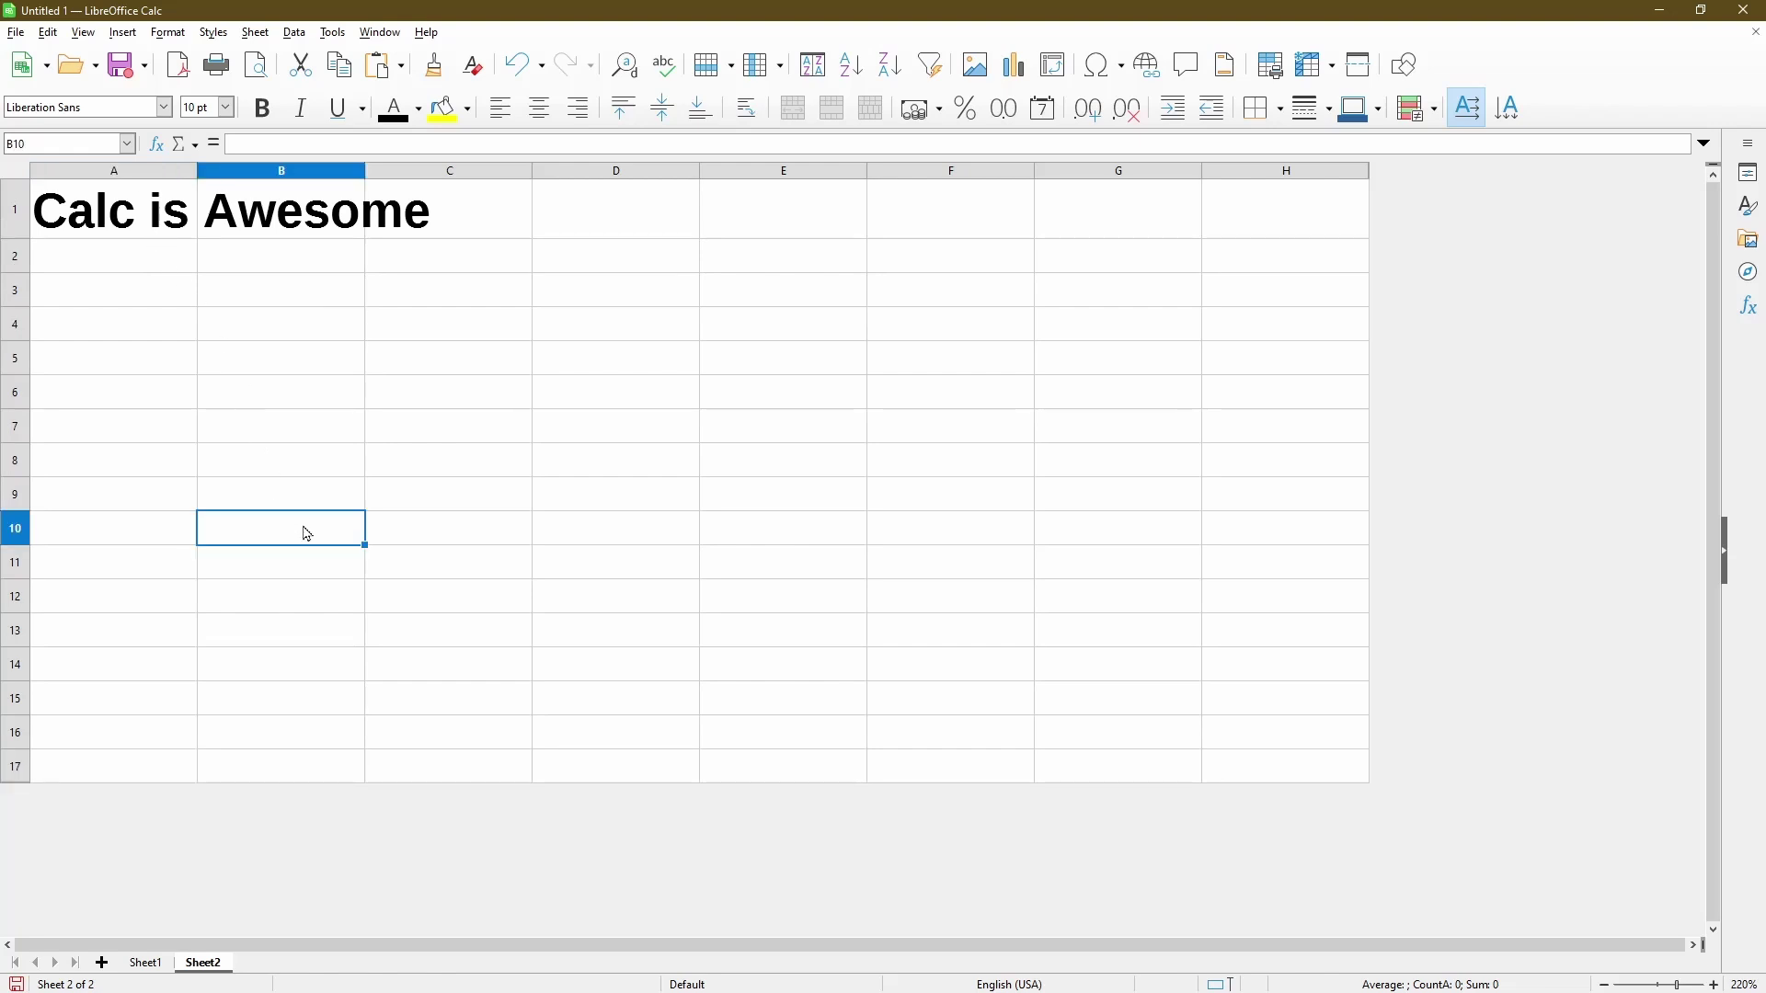
click(1263, 174)
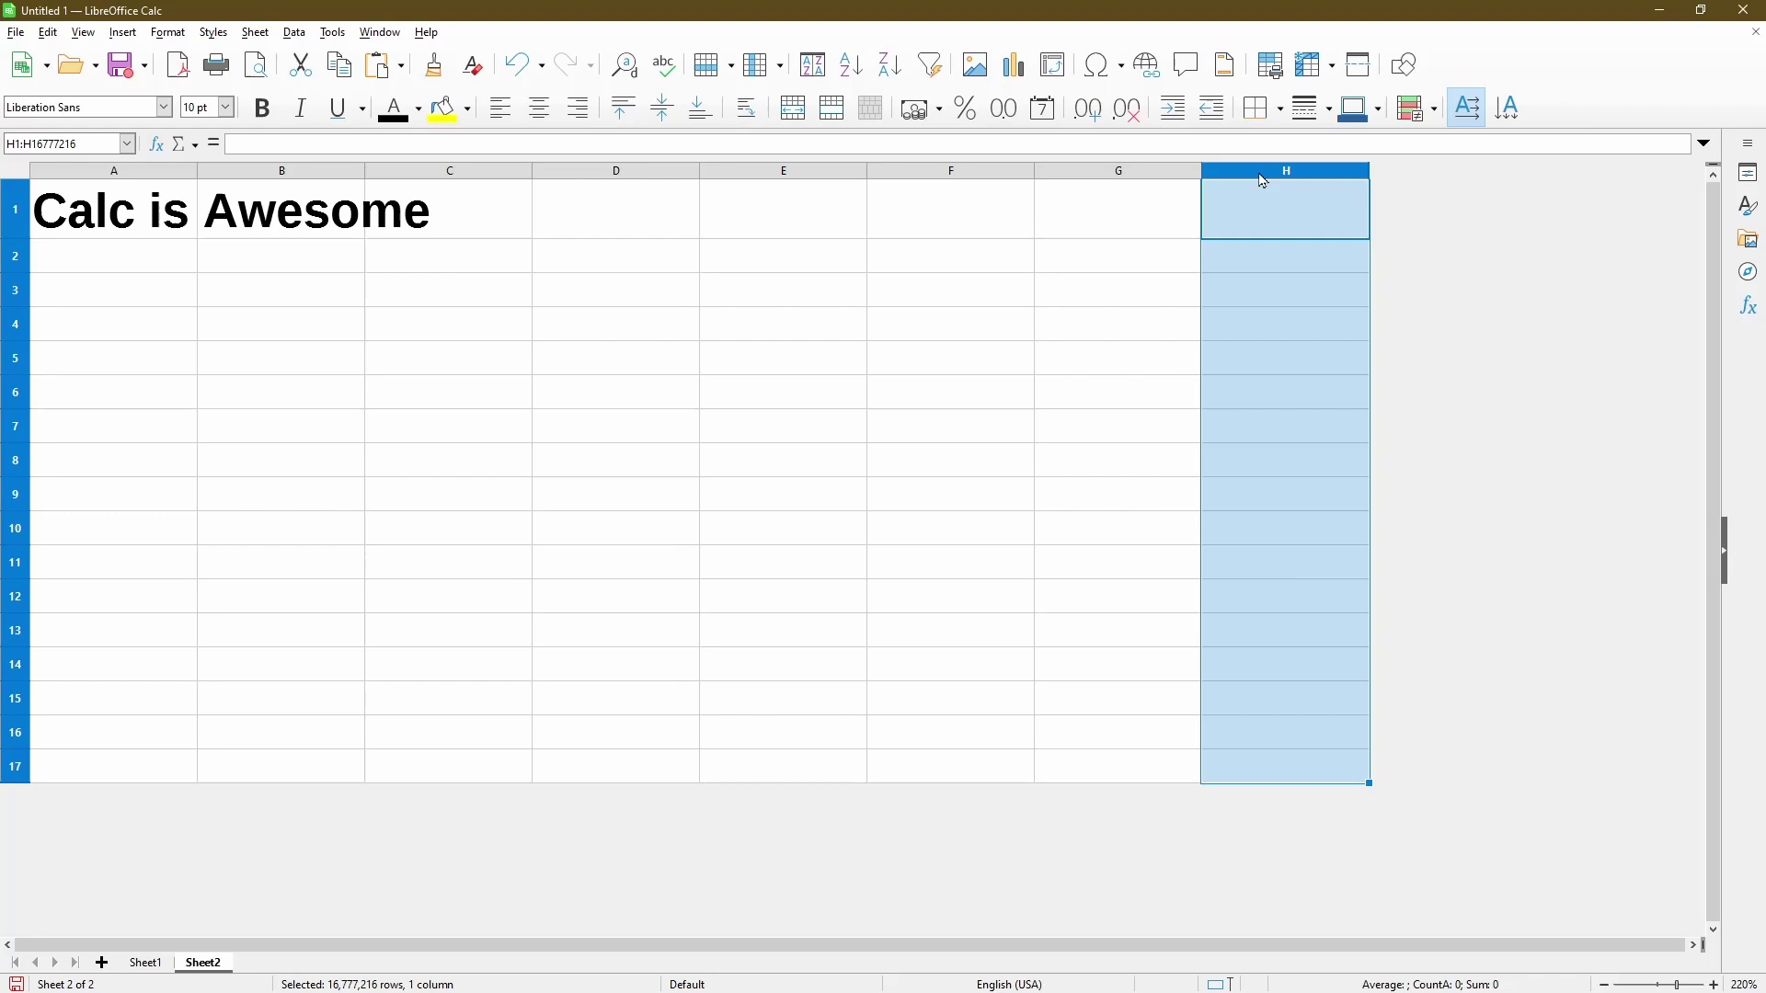
right_click(1263, 181)
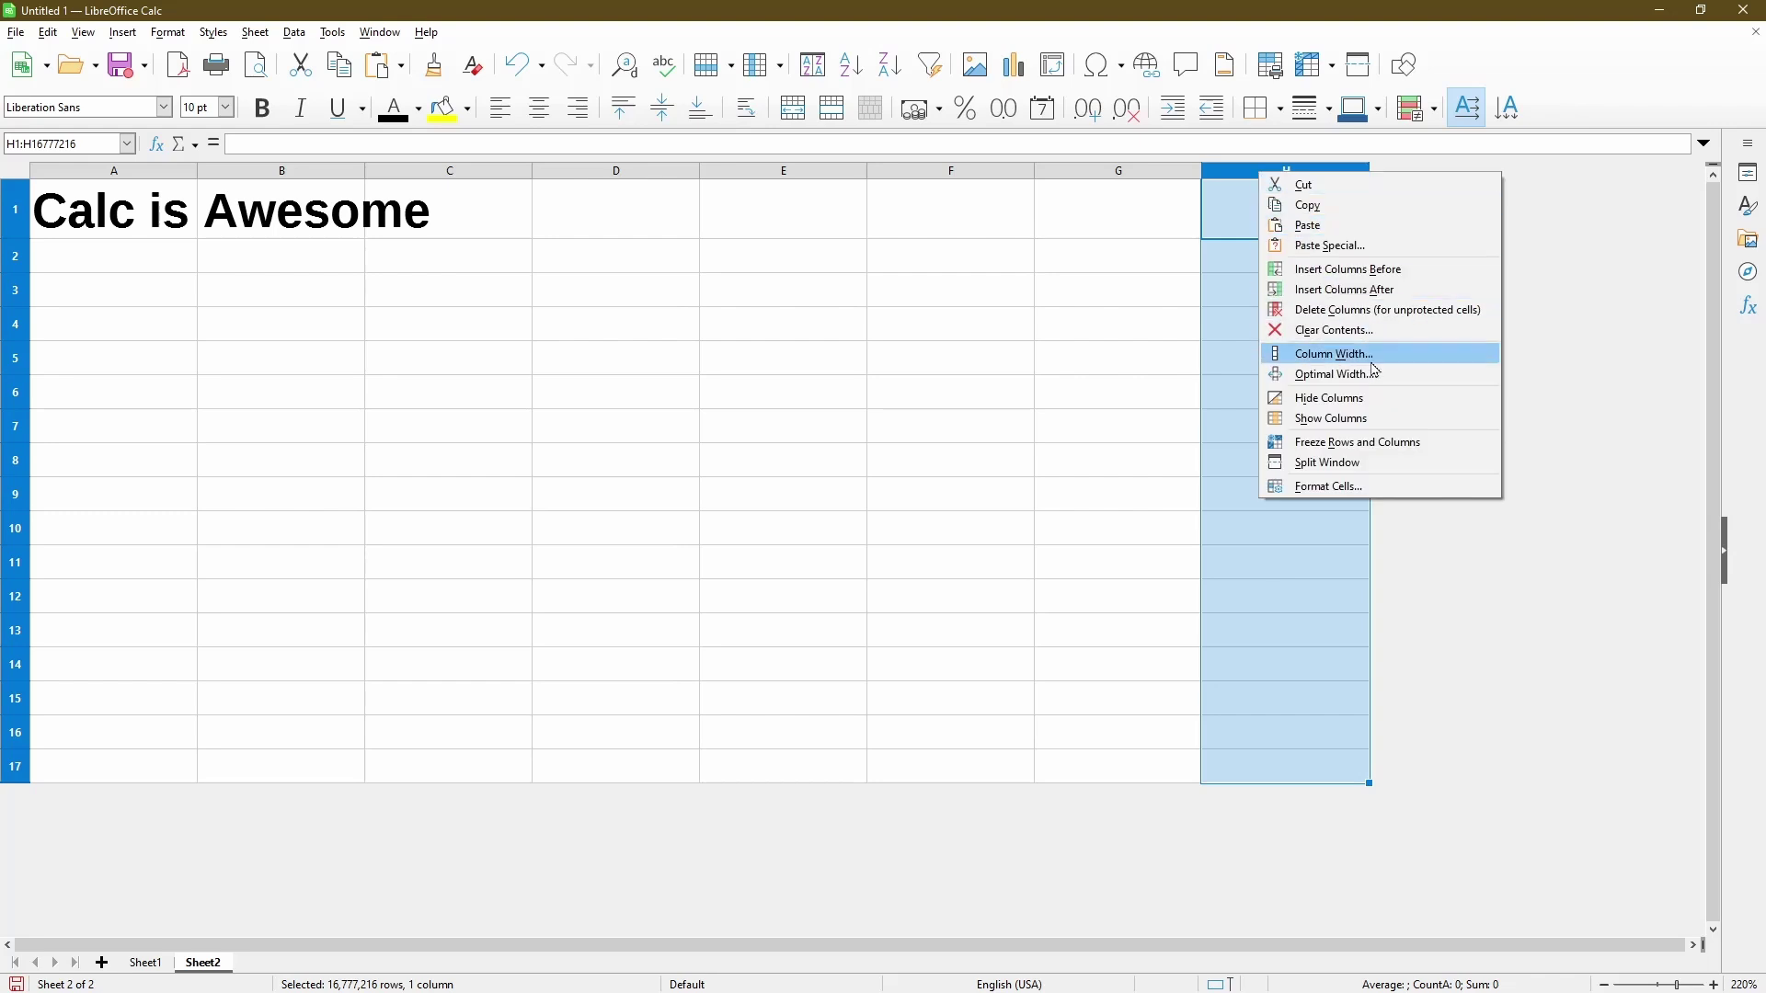
click(1411, 429)
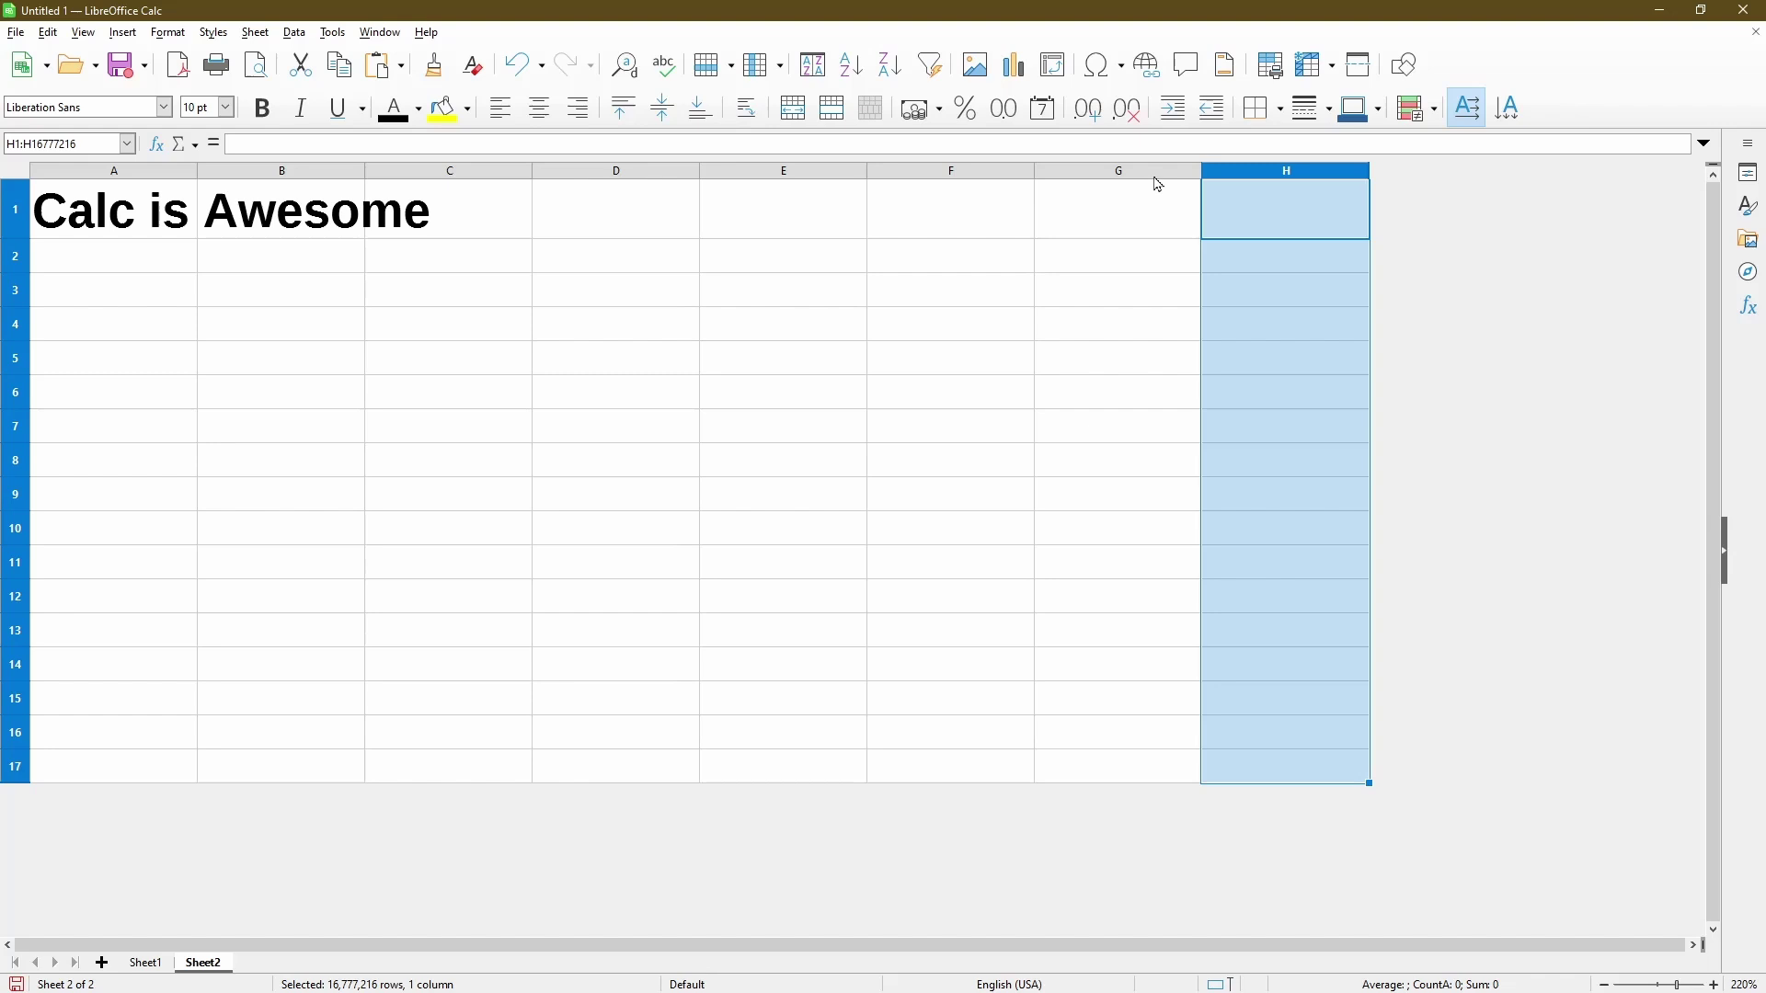
Step: Try showing the hidden columns from a G–H column selection
drag(1157, 177, 1235, 179)
right_click(1236, 177)
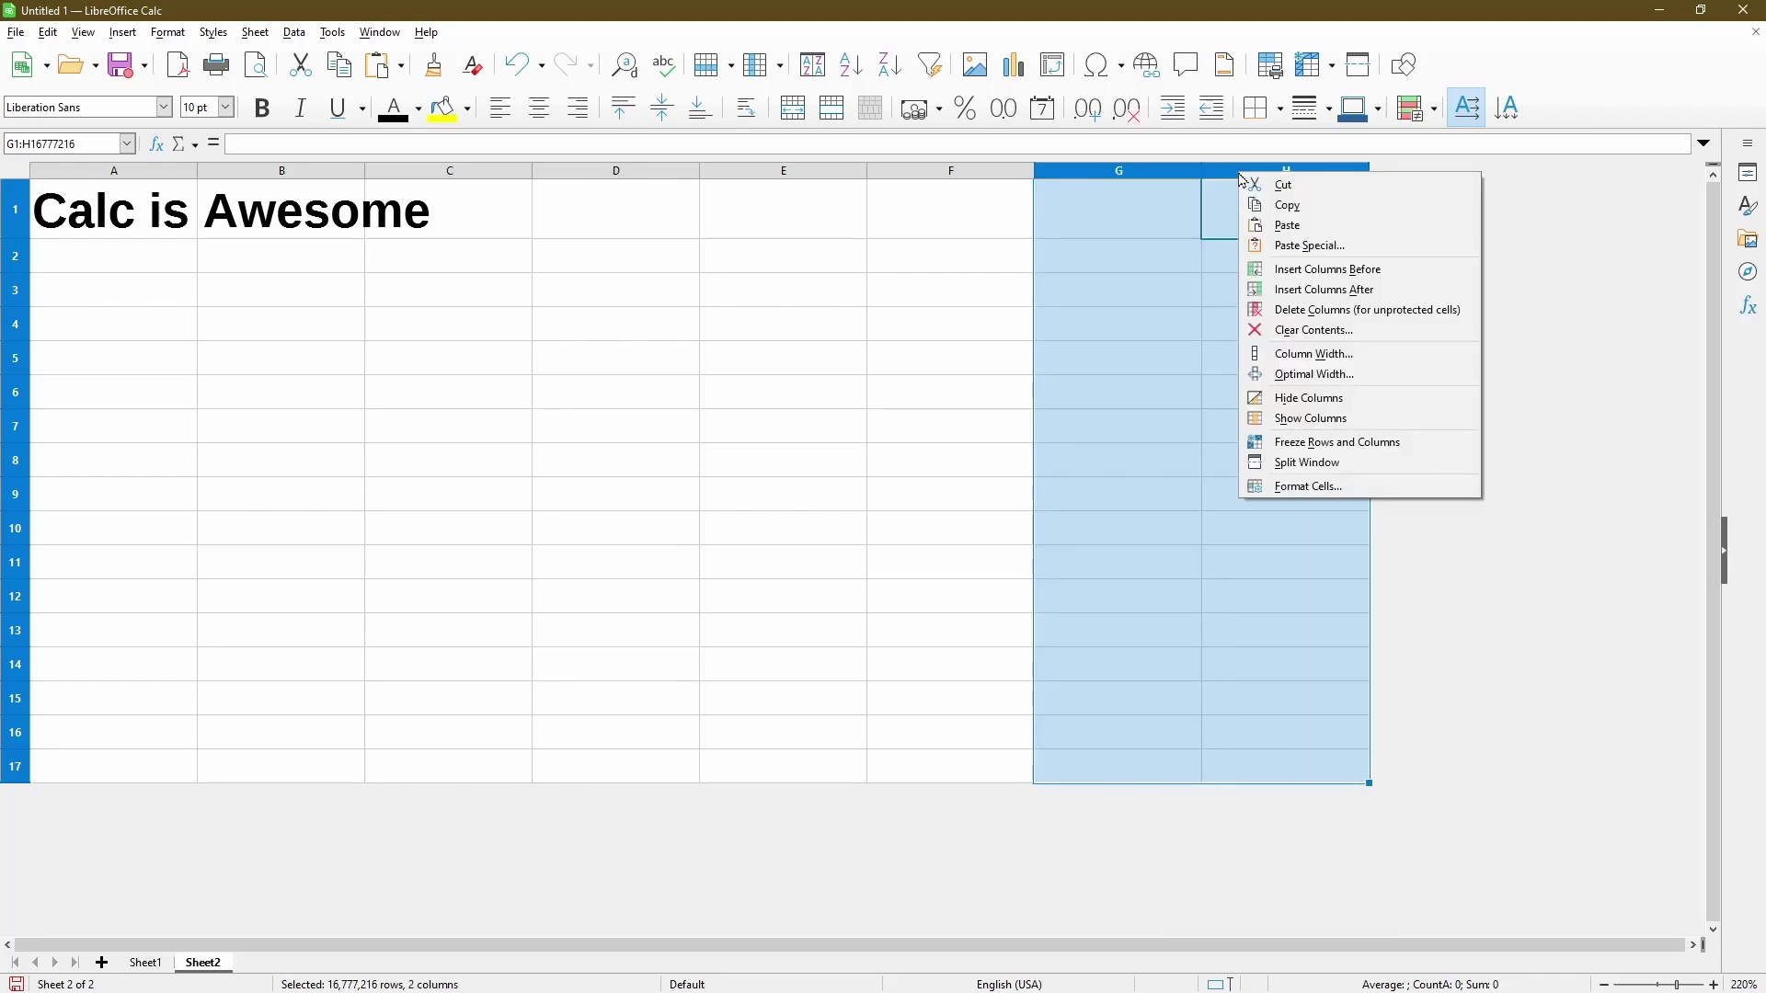
click(1349, 419)
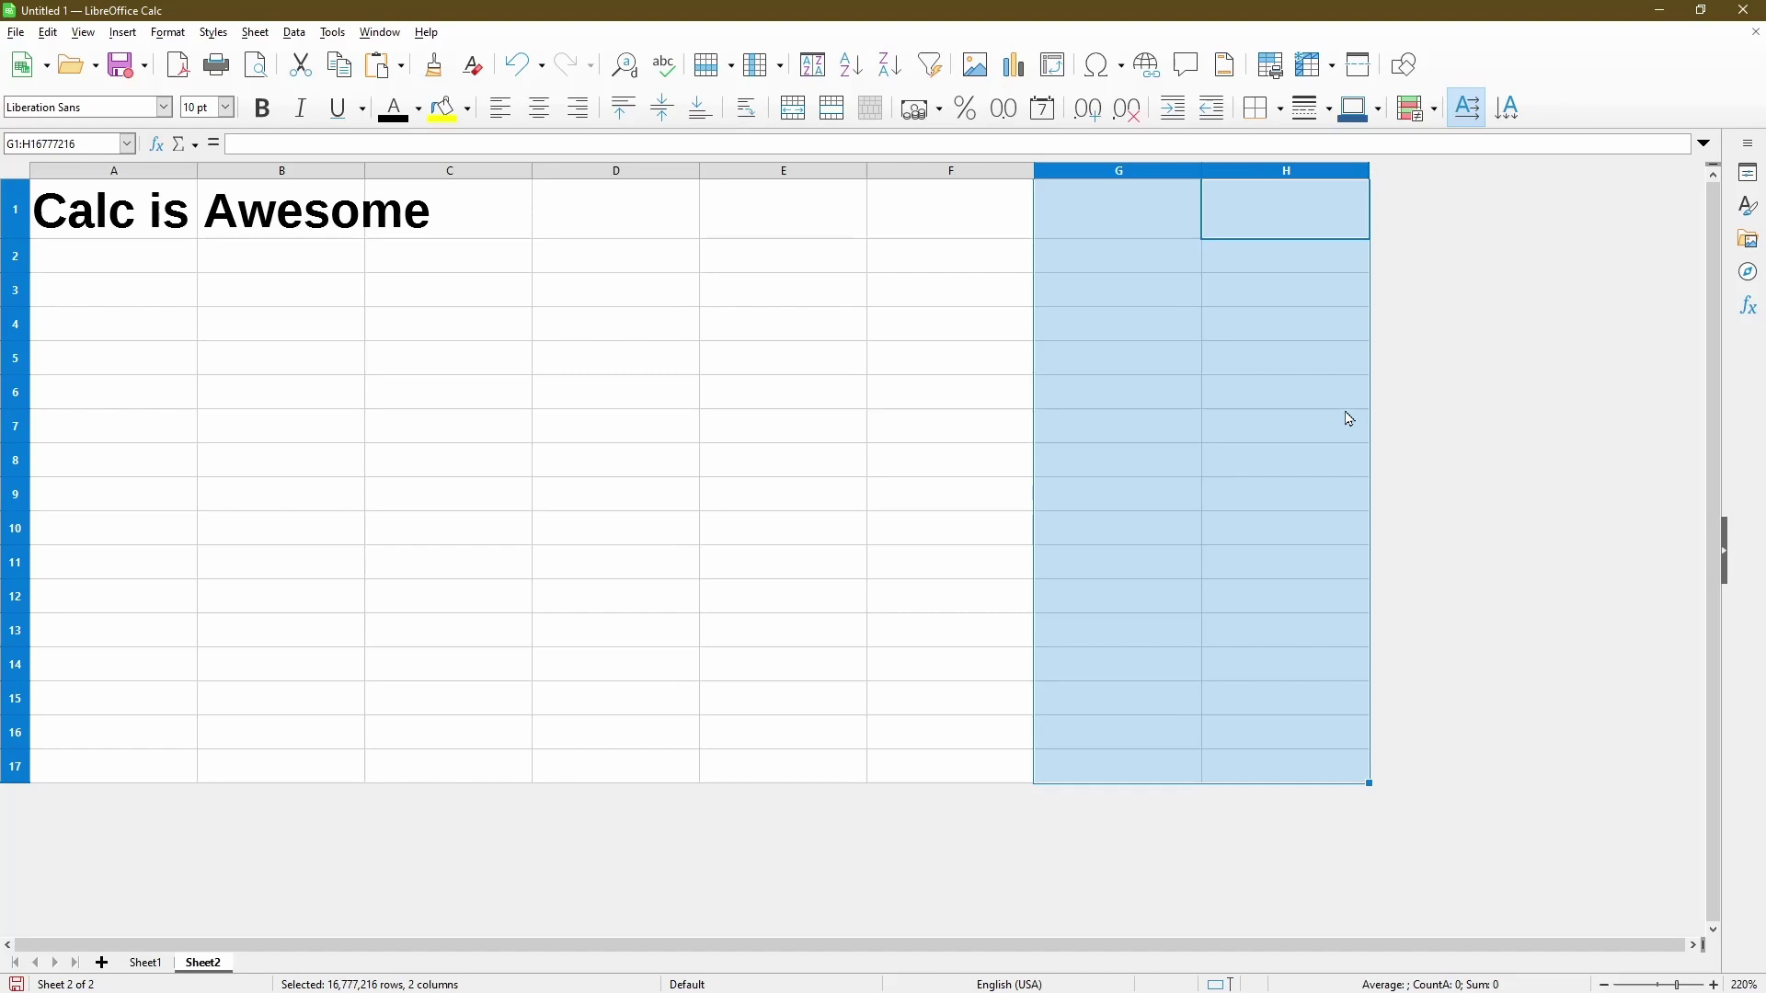
click(1340, 390)
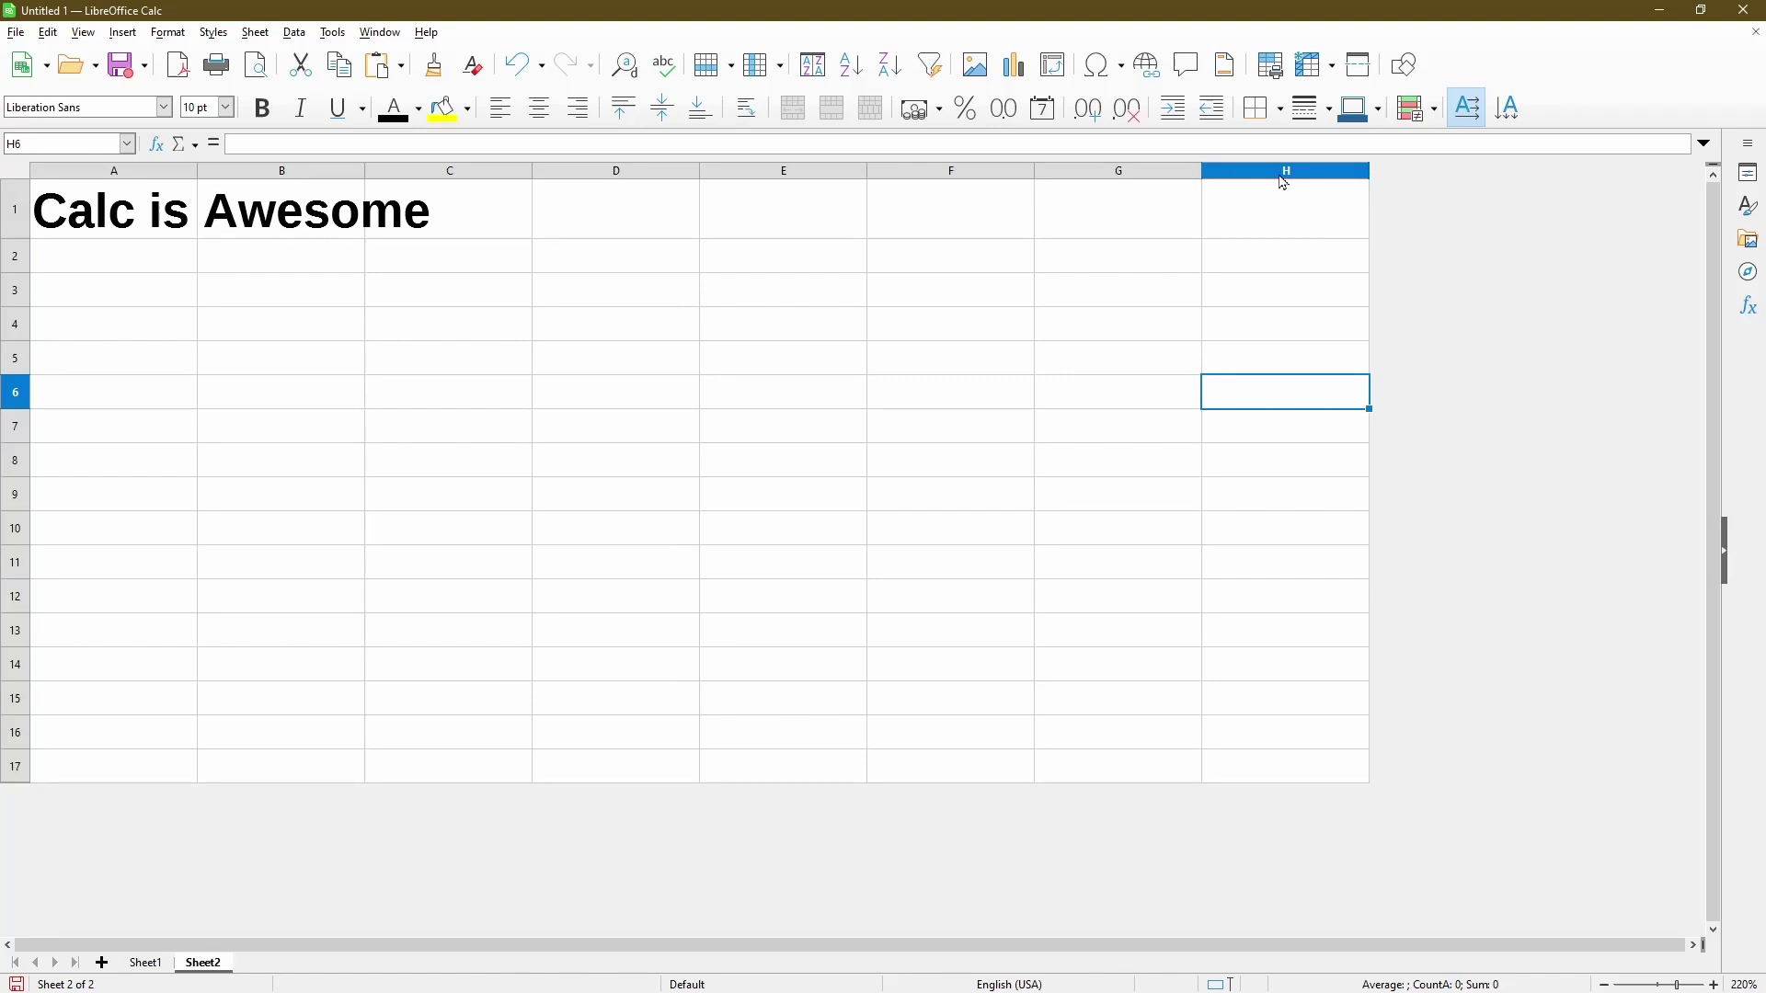
Step: Show every hidden column after H and confirm the sheet reaches XFD
click(1283, 173)
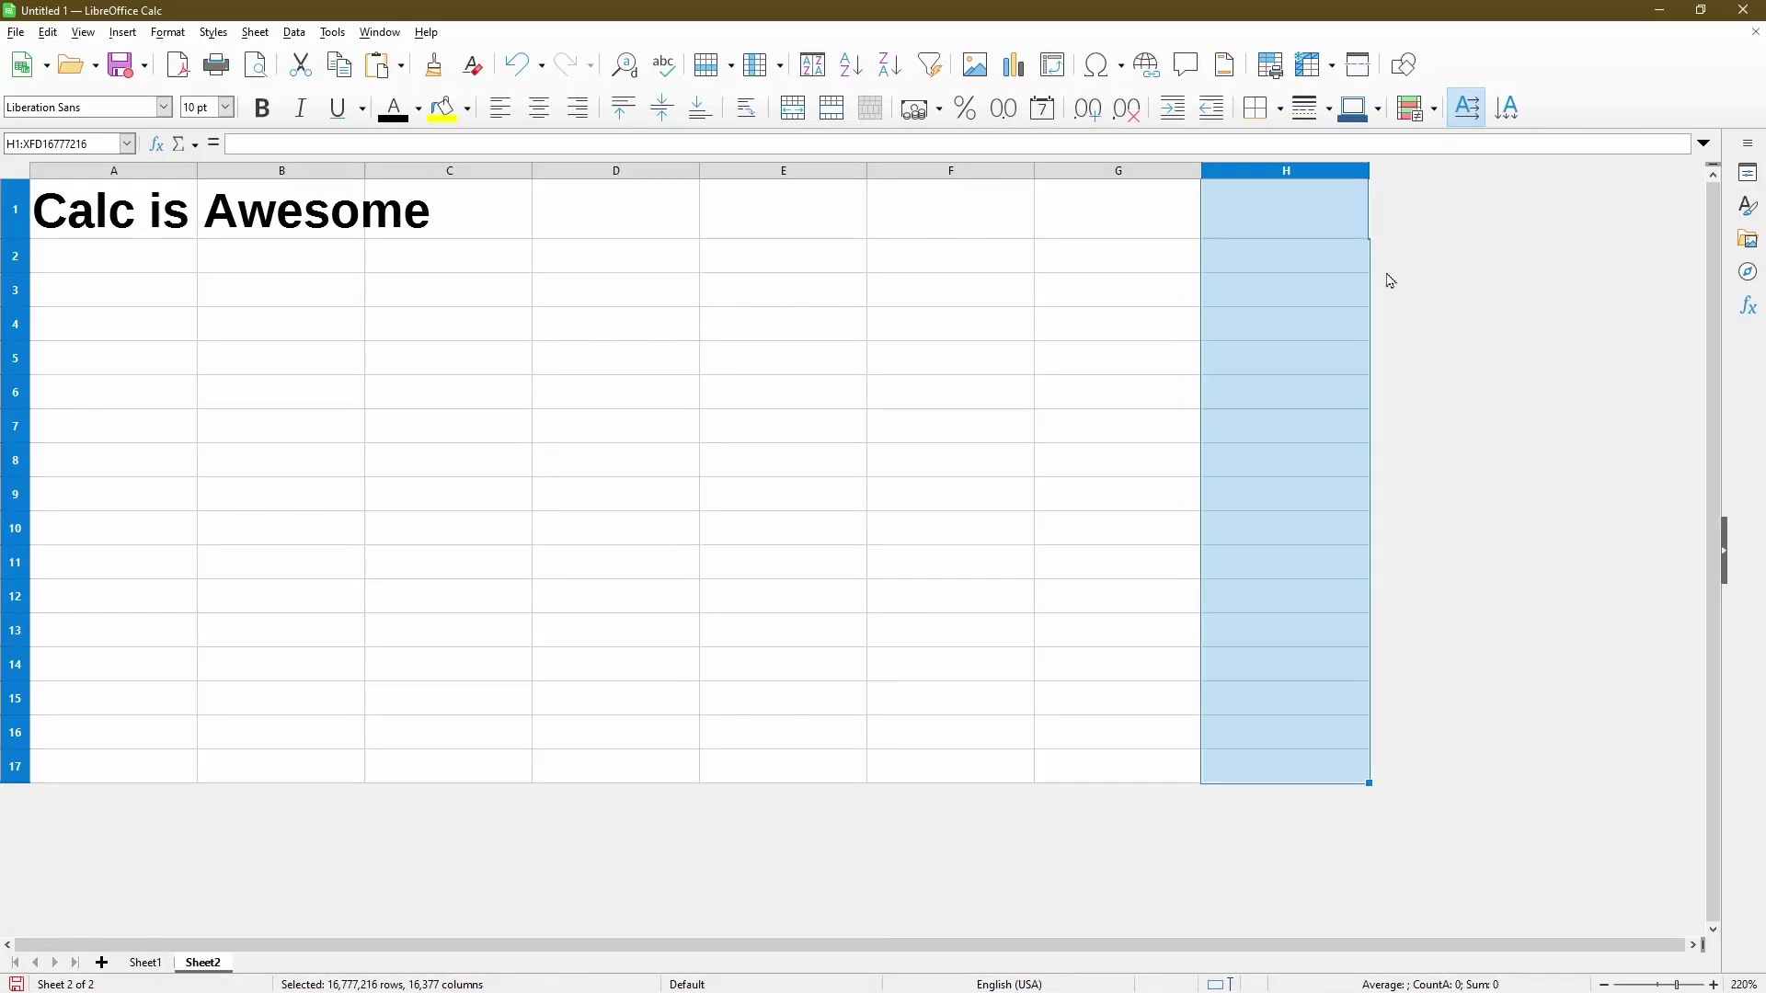
right_click(1326, 172)
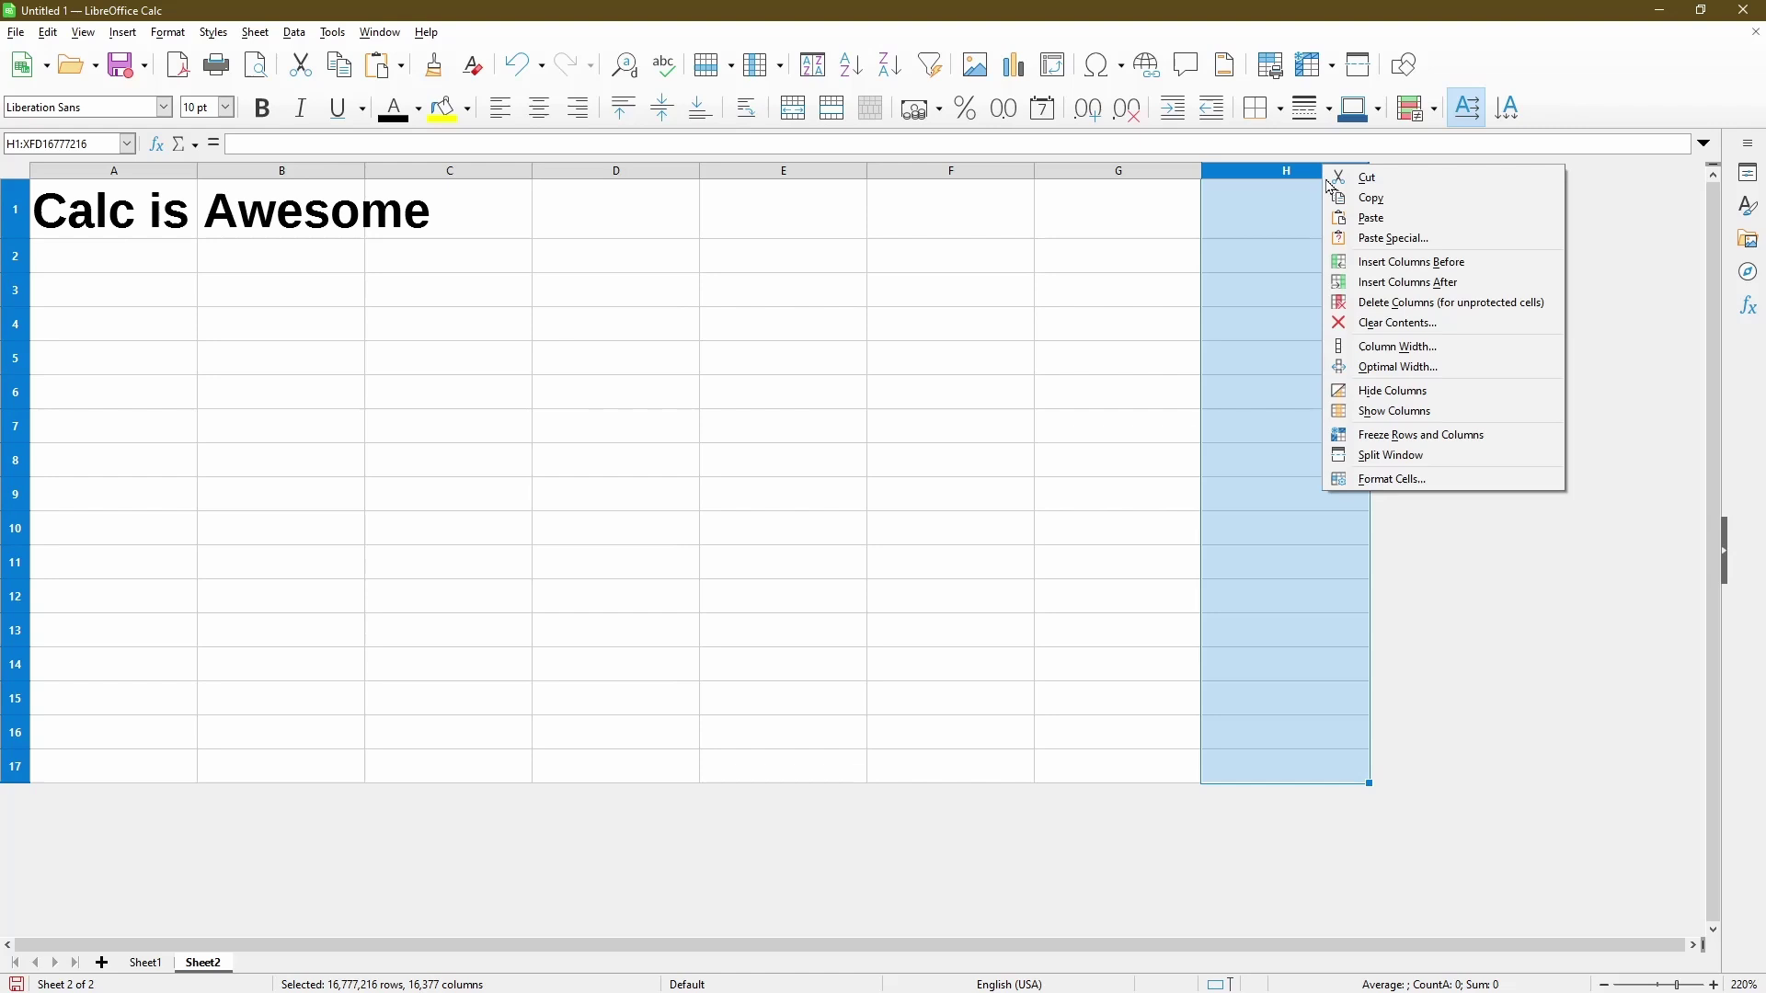
click(1425, 411)
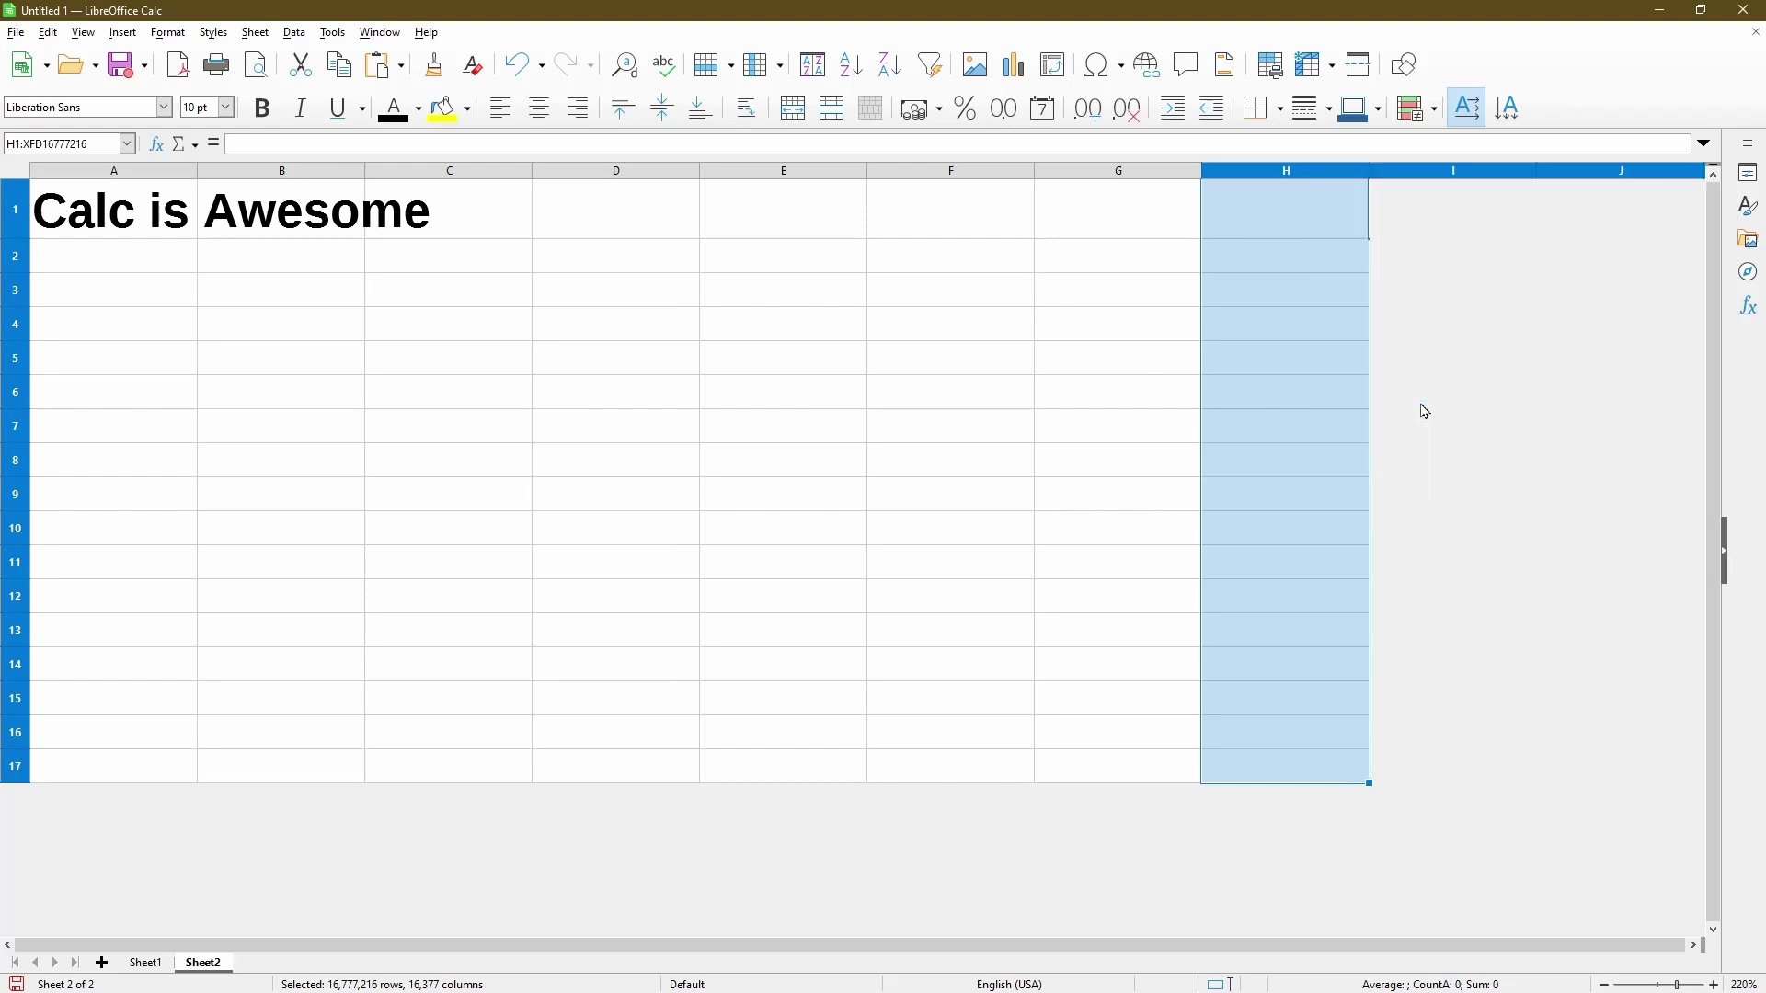
click(1420, 405)
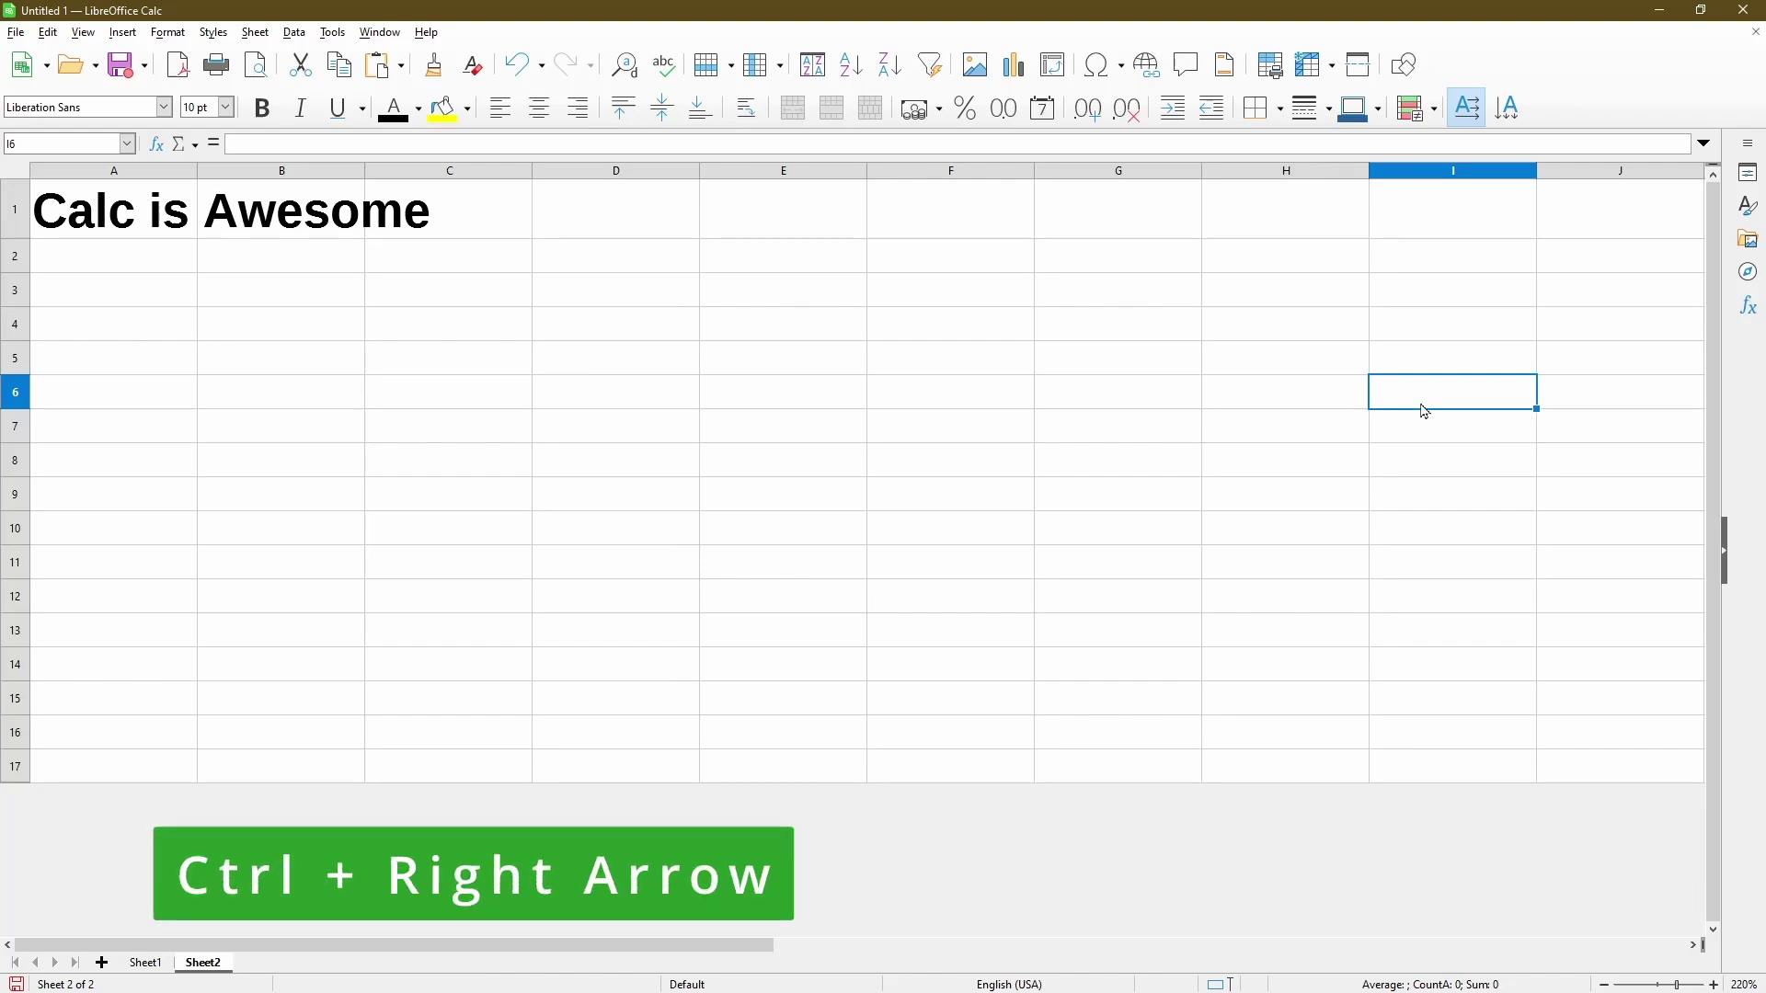
key(ctrl+Right)
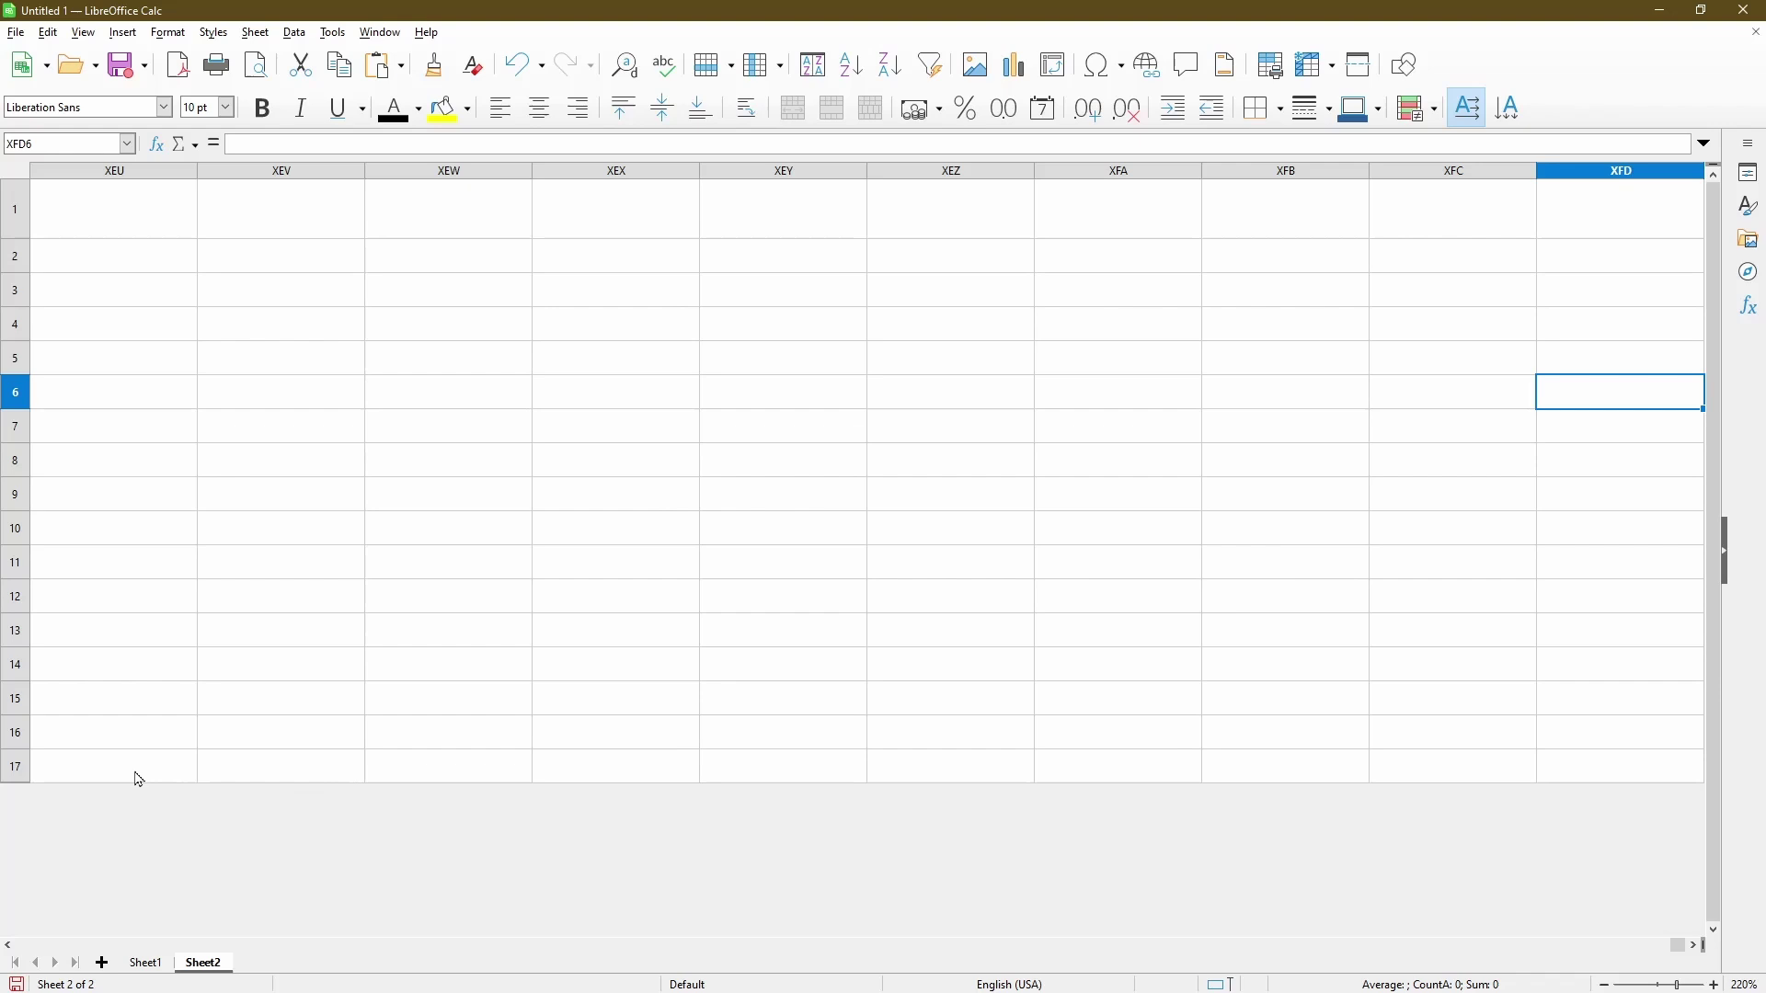
Step: Show all hidden rows from row 17 down to the sheet's last row
click(16, 767)
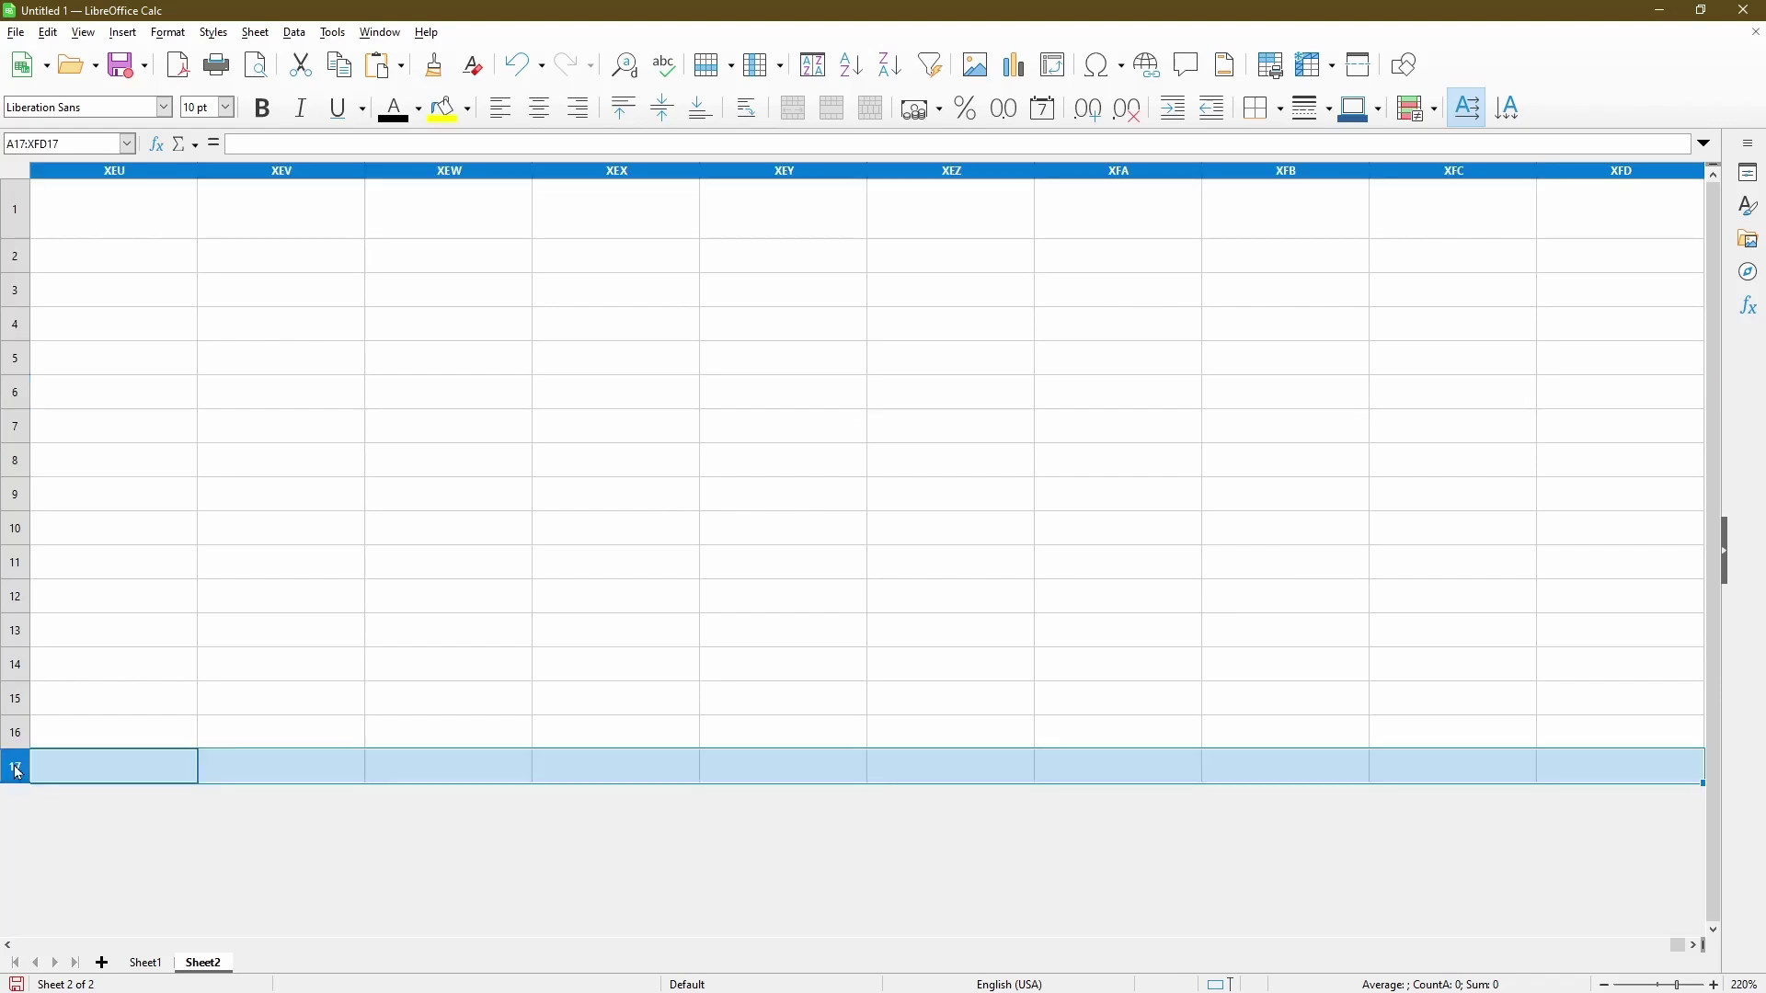
key(ctrl+shift+Down)
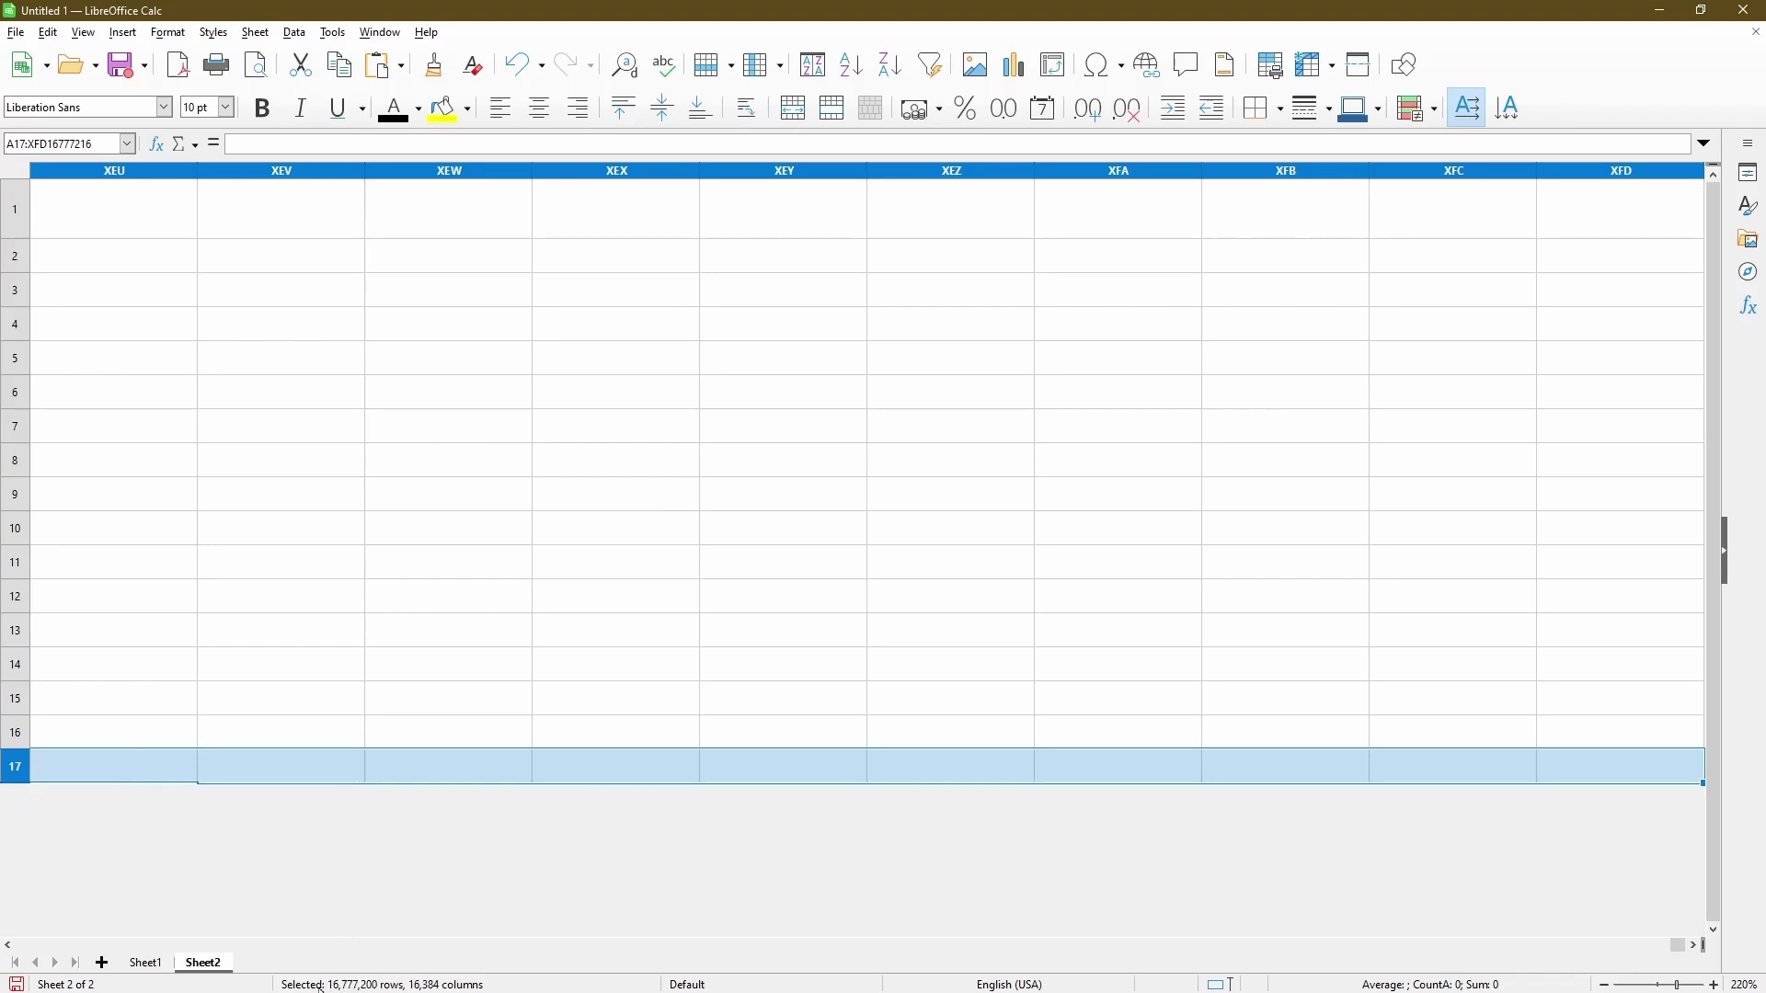
right_click(108, 780)
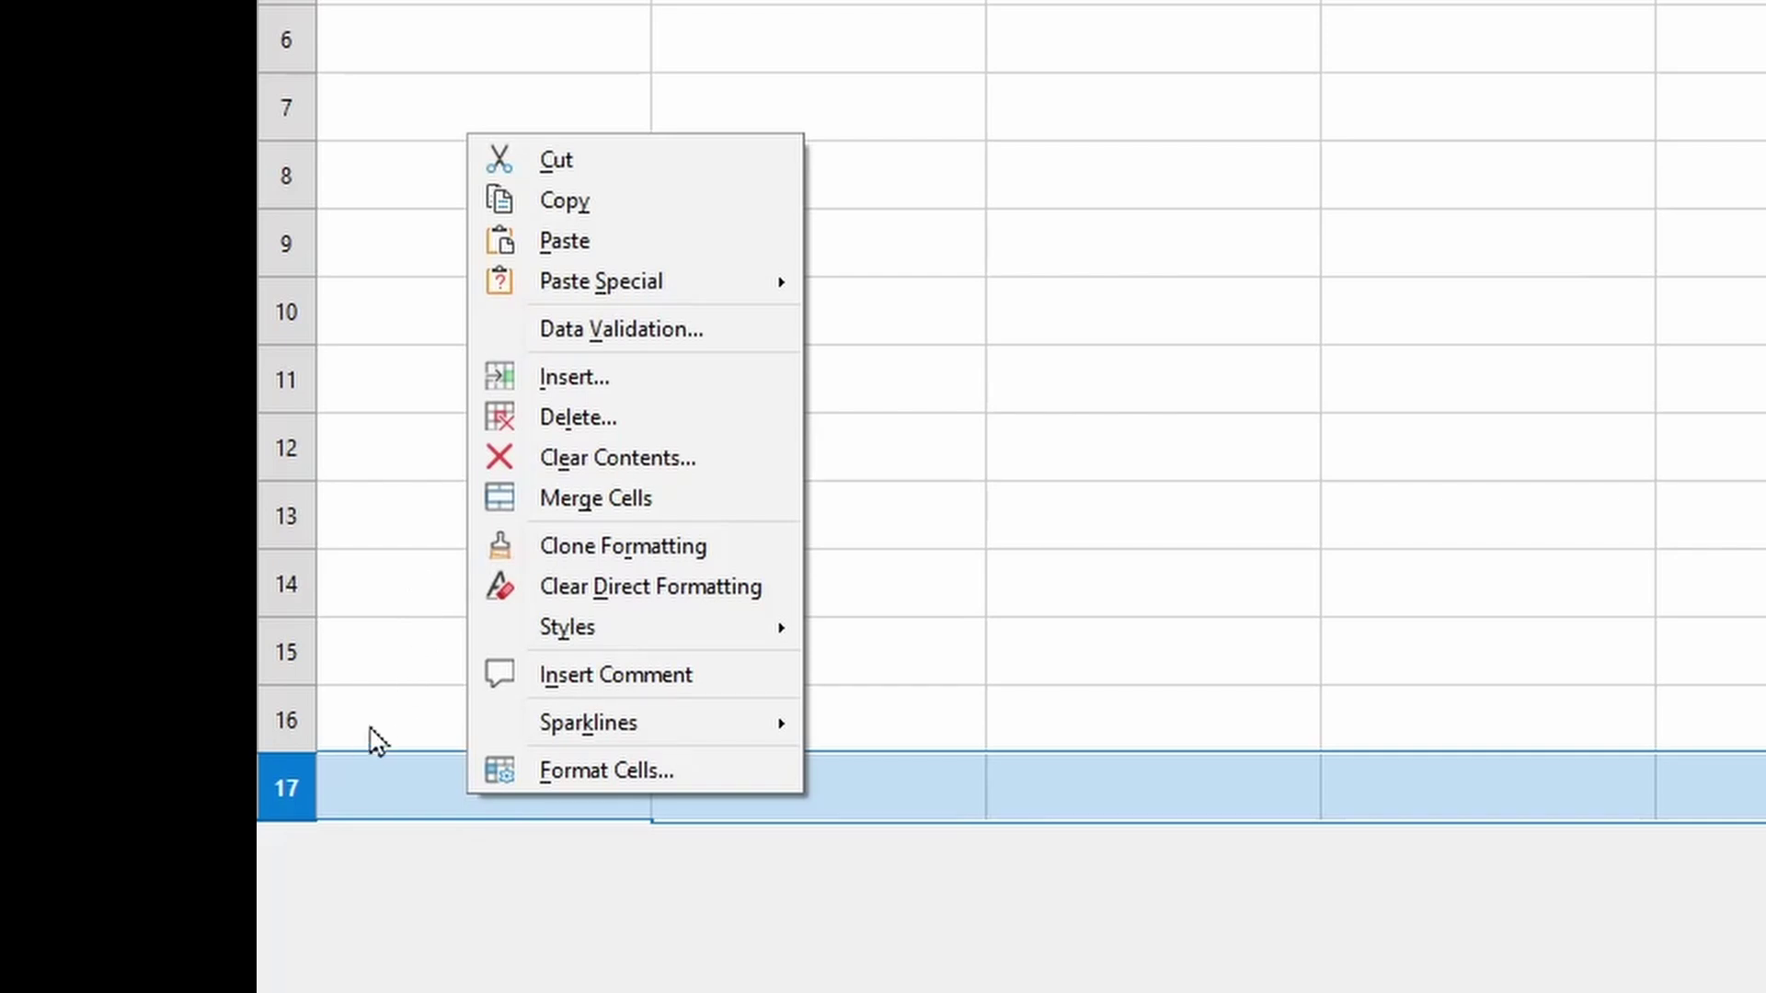
right_click(290, 787)
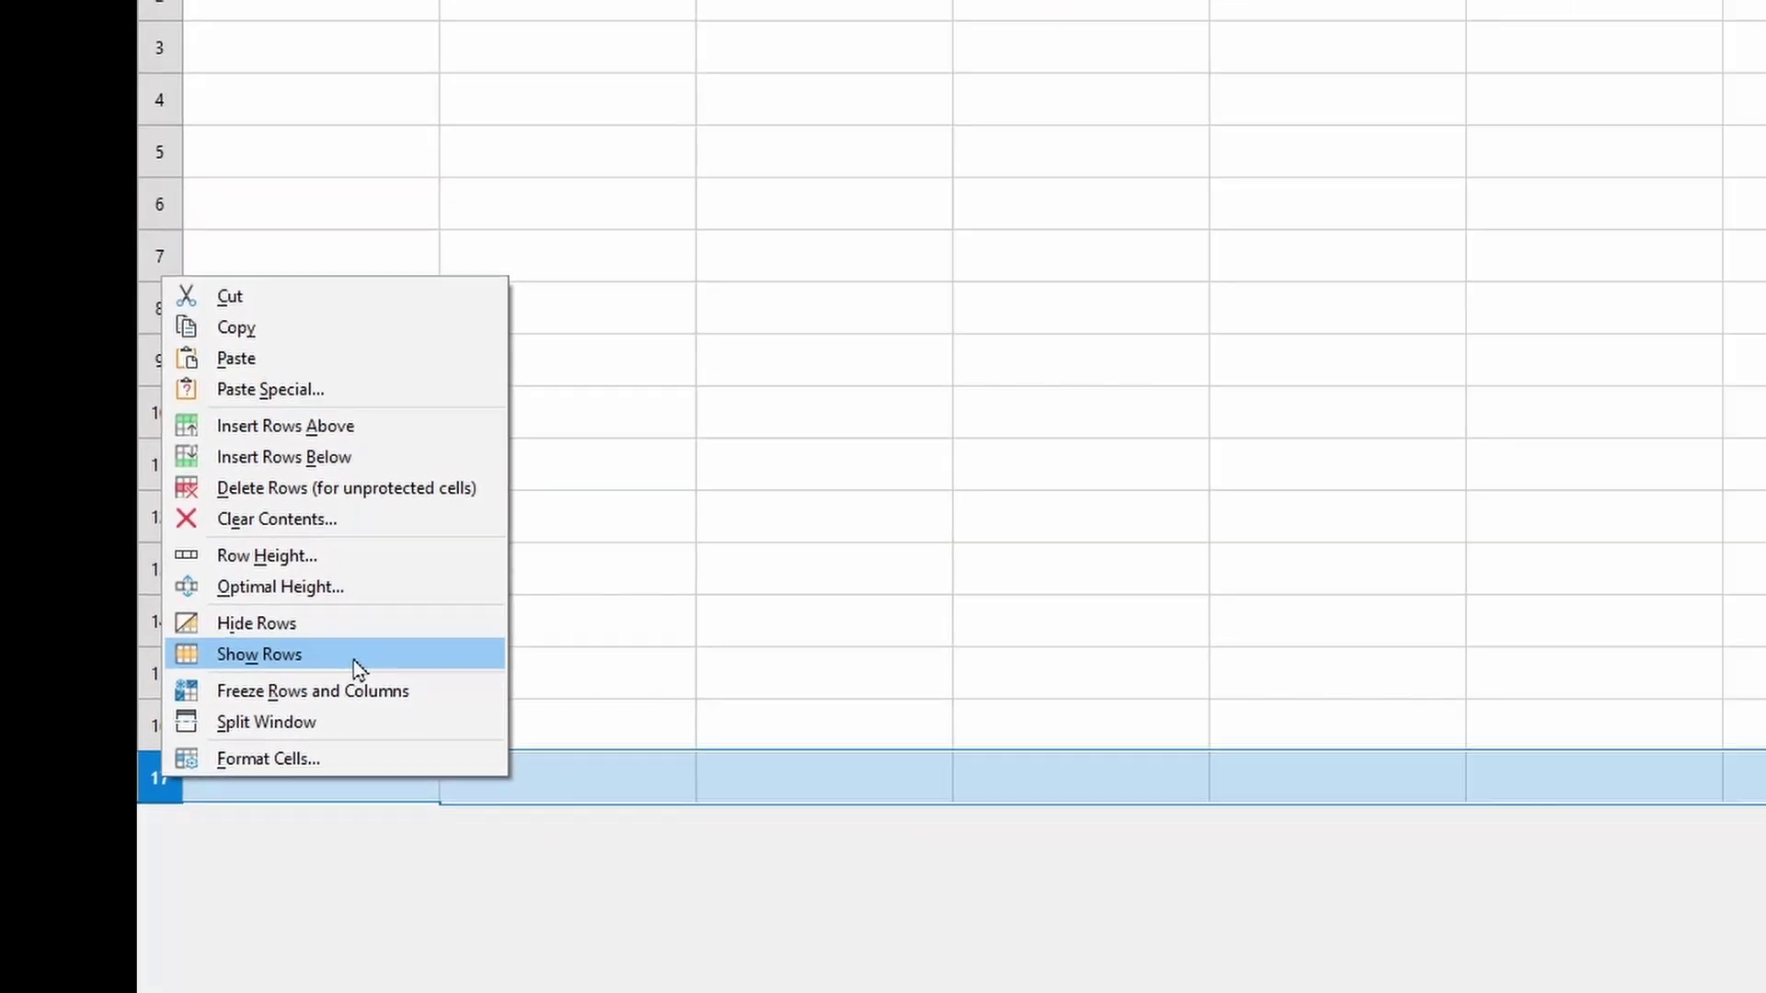
click(541, 641)
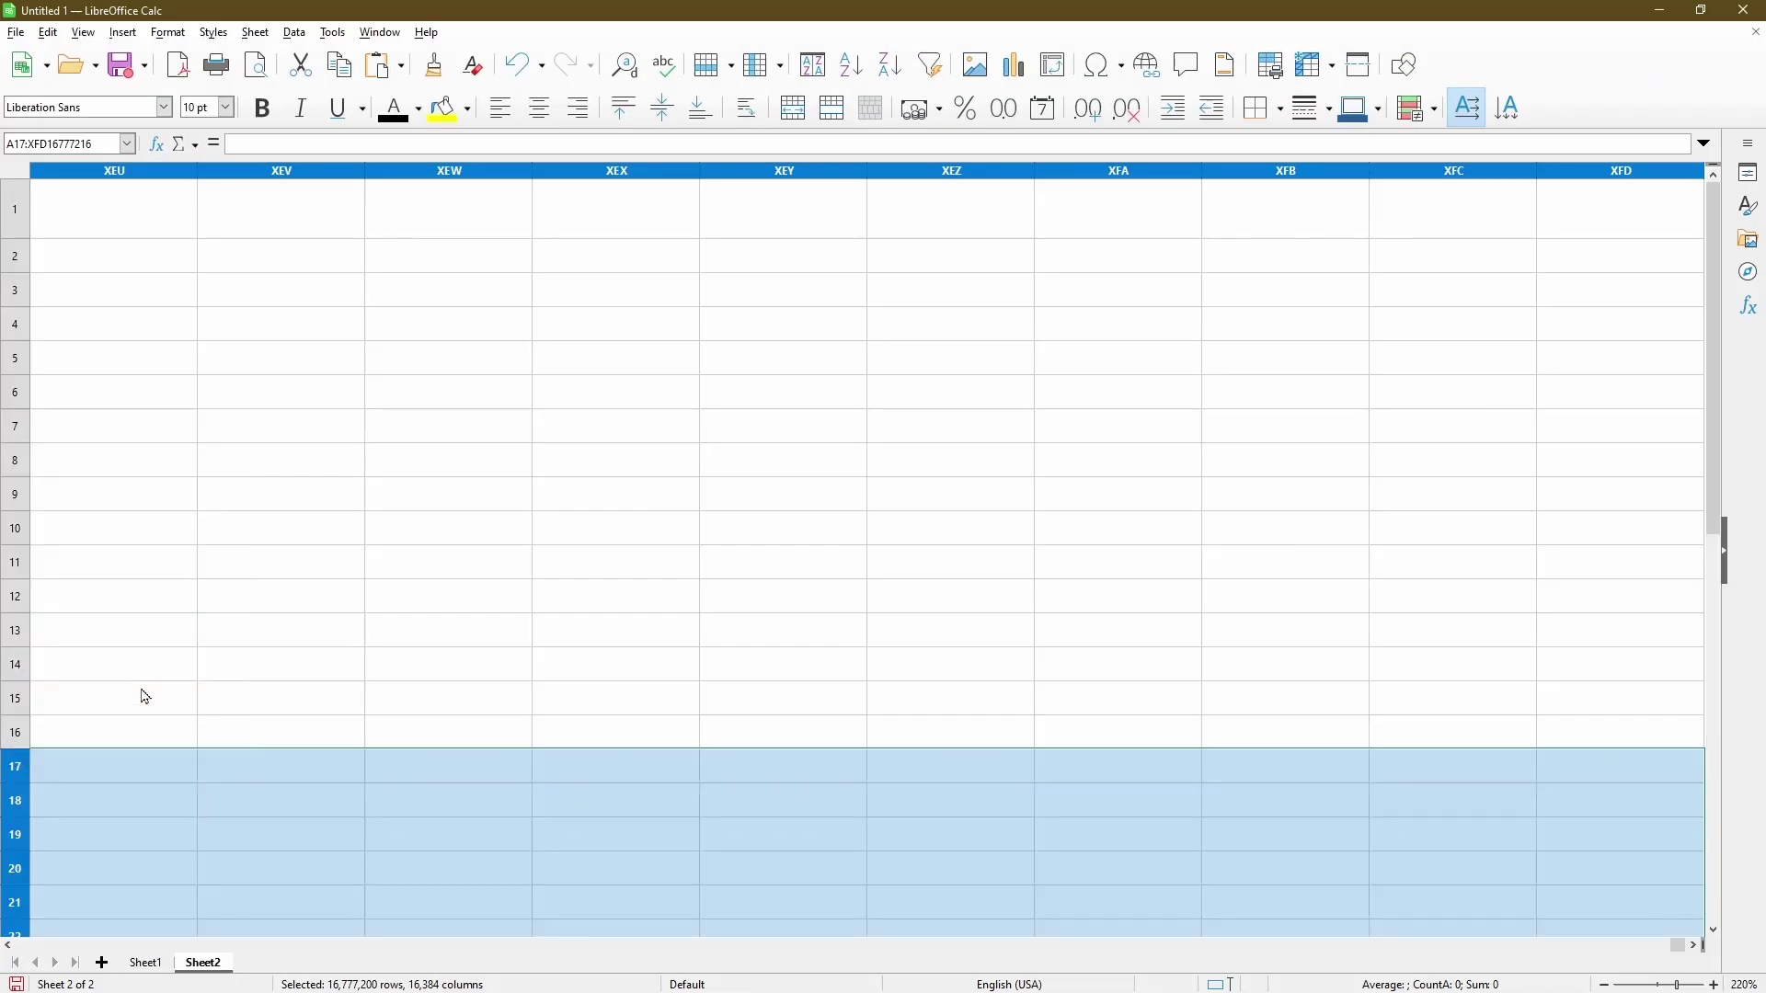
Step: Confirm rows reach 16777216, then return to A1 showing 'Calc is Awesome'
click(145, 696)
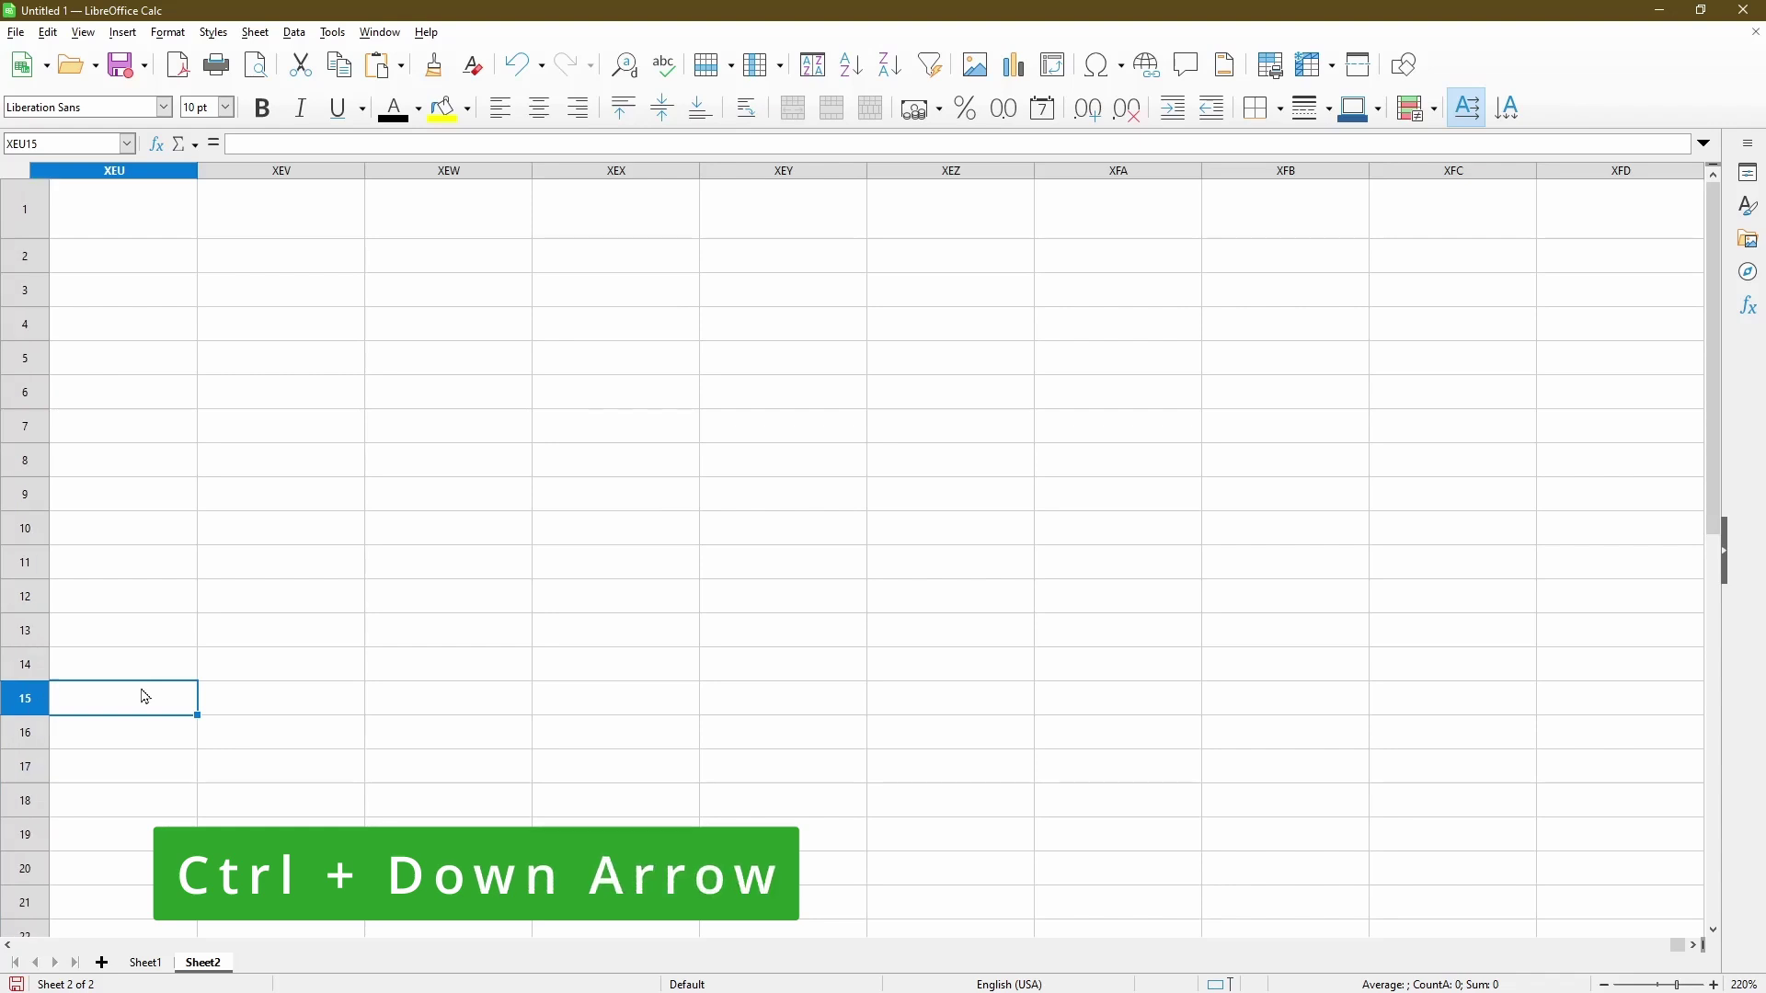
key(ctrl+Down)
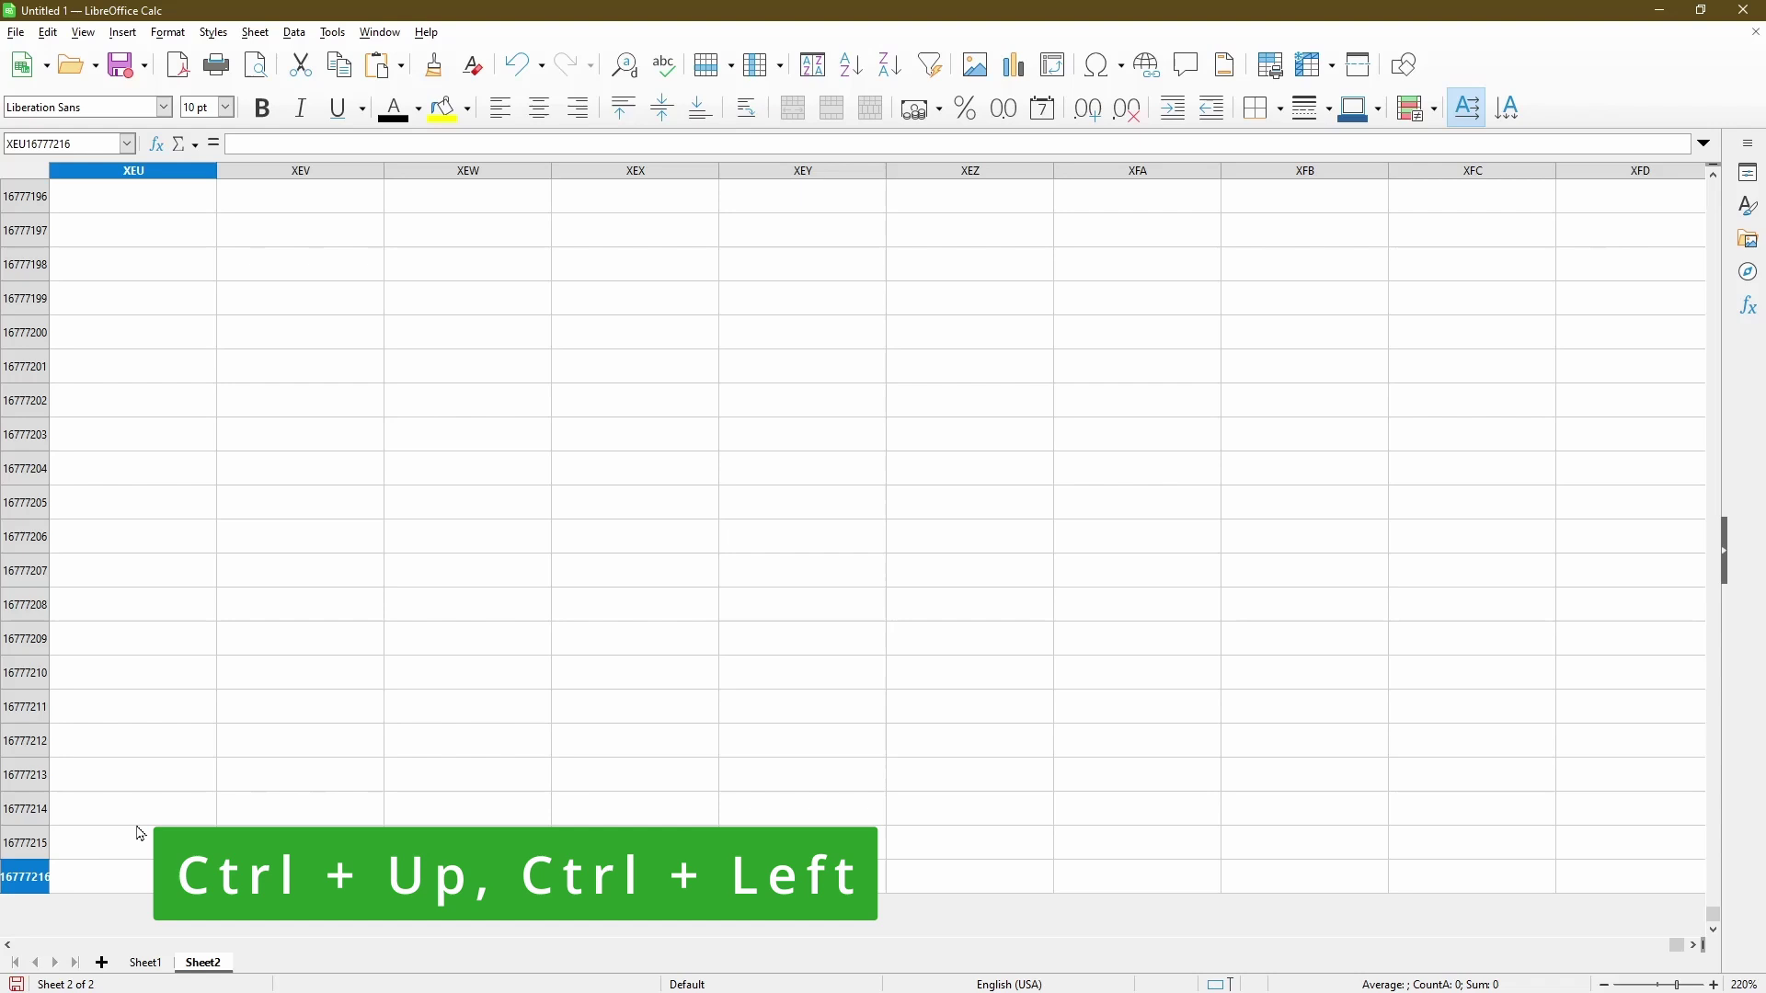
key(ctrl+Up)
key(ctrl+Left)
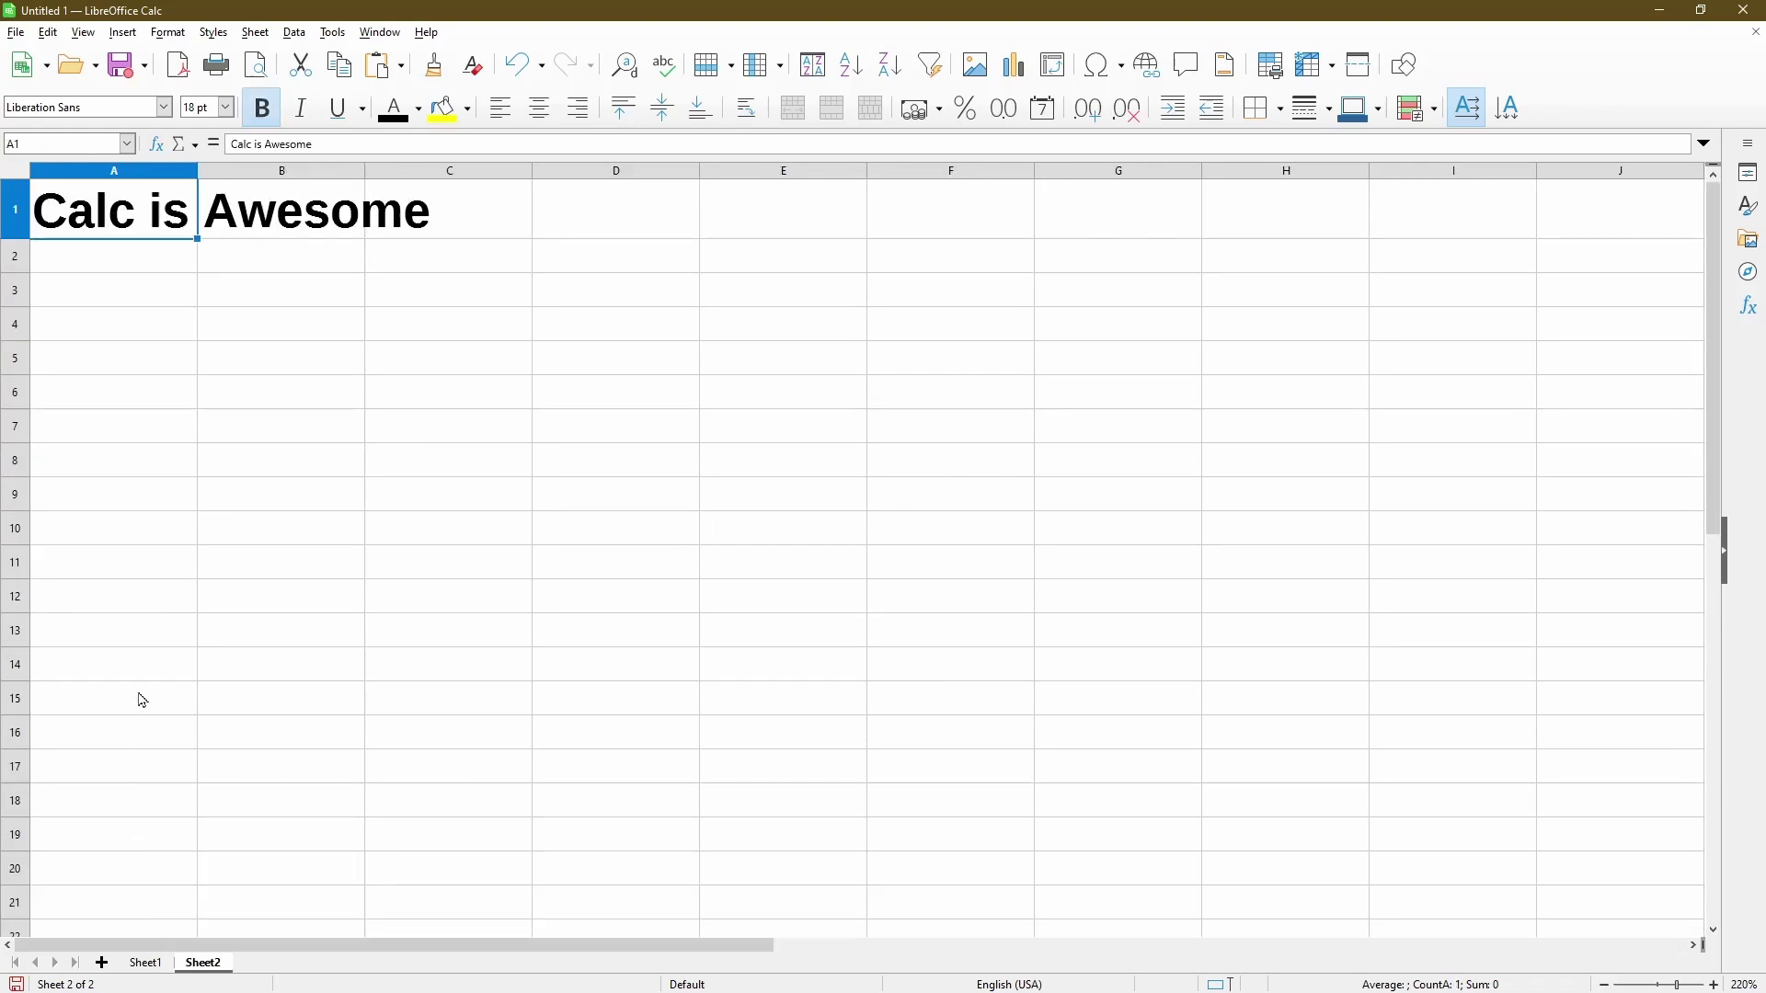